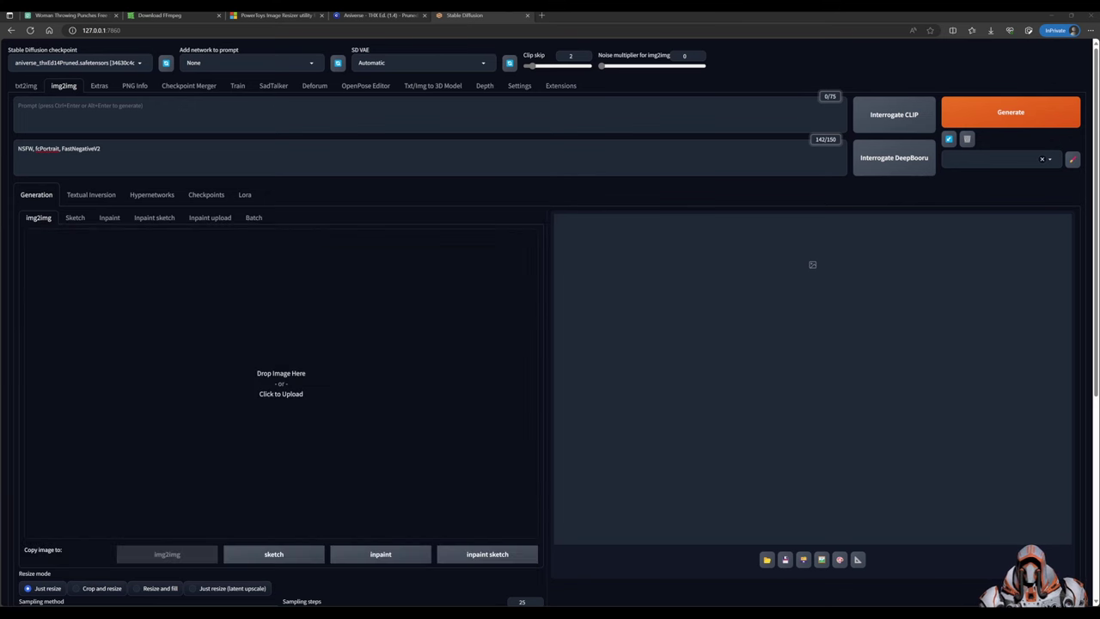
Browse the Pexels, FFmpeg and Image Resizer tabs, ending on Civitai's Aniverse THX Ed. (1.4) checkpoint
{"action": "key", "text": "ctrl+1"}
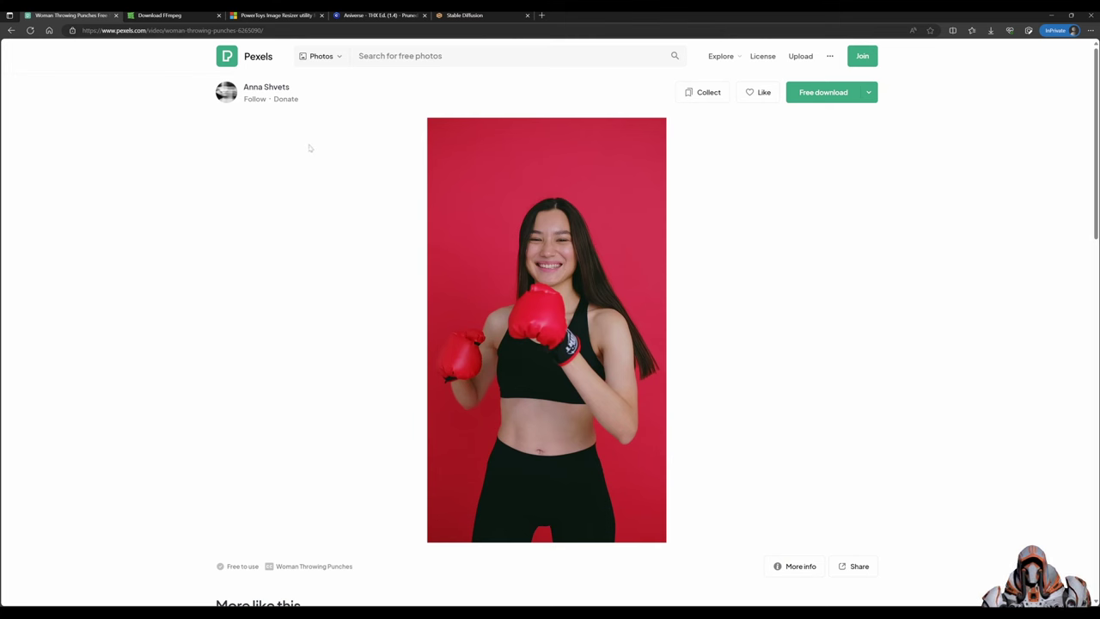
{"action": "left_click", "coordinate": [177, 17]}
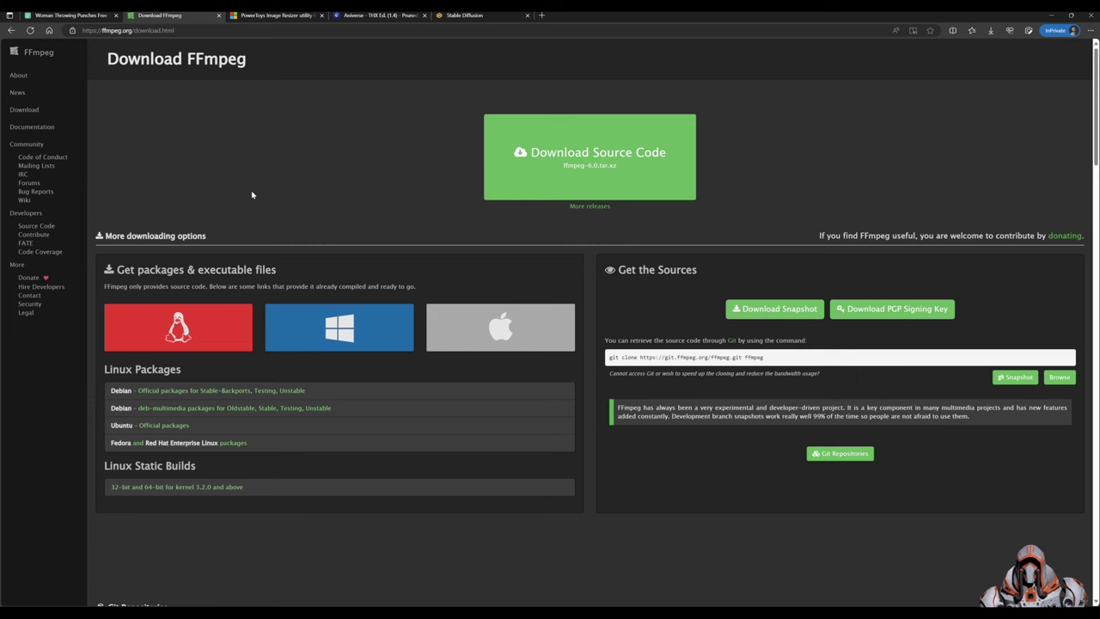
{"action": "left_click", "coordinate": [281, 15]}
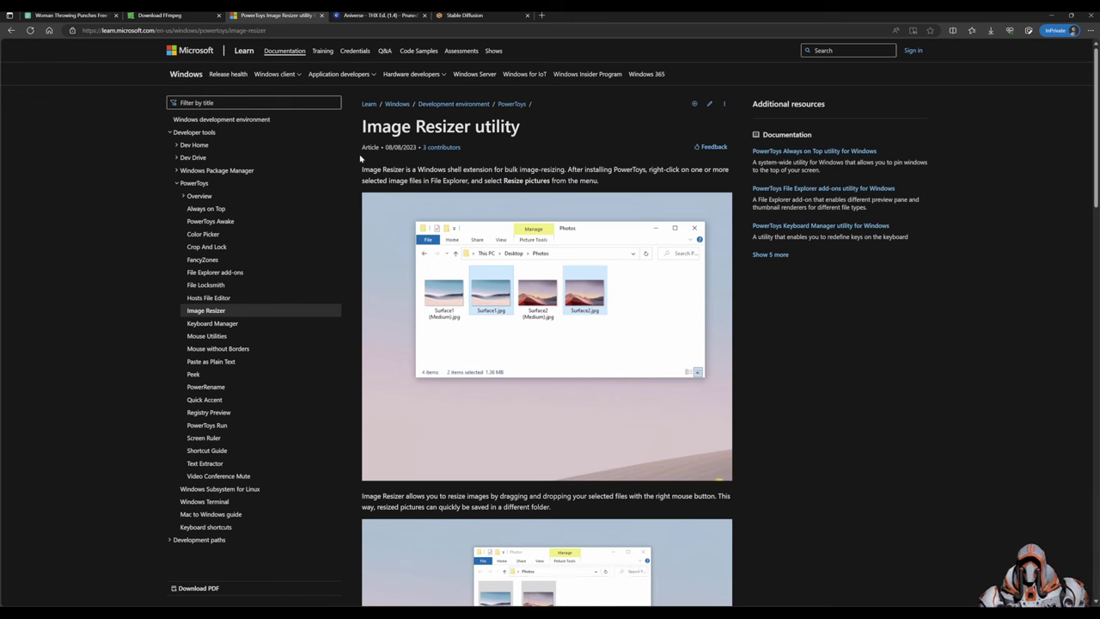
{"action": "left_click", "coordinate": [389, 14]}
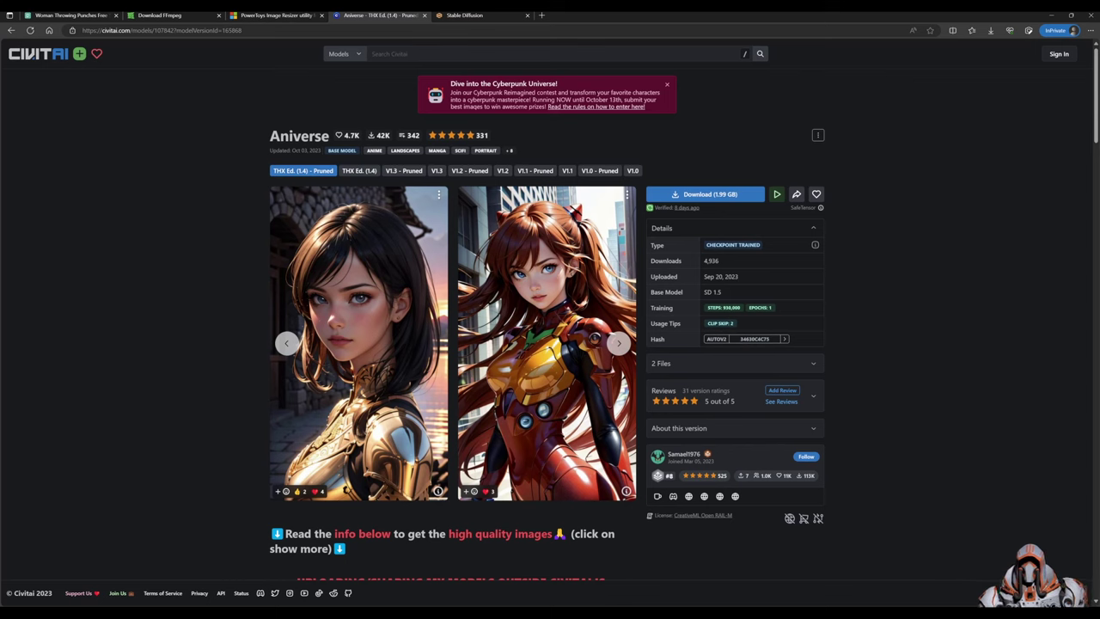
Highlight the step (2) ffmpeg command's input file, -r 16, -qscale:v 2 and frames-input folder
{"action": "key", "text": "alt+Tab"}
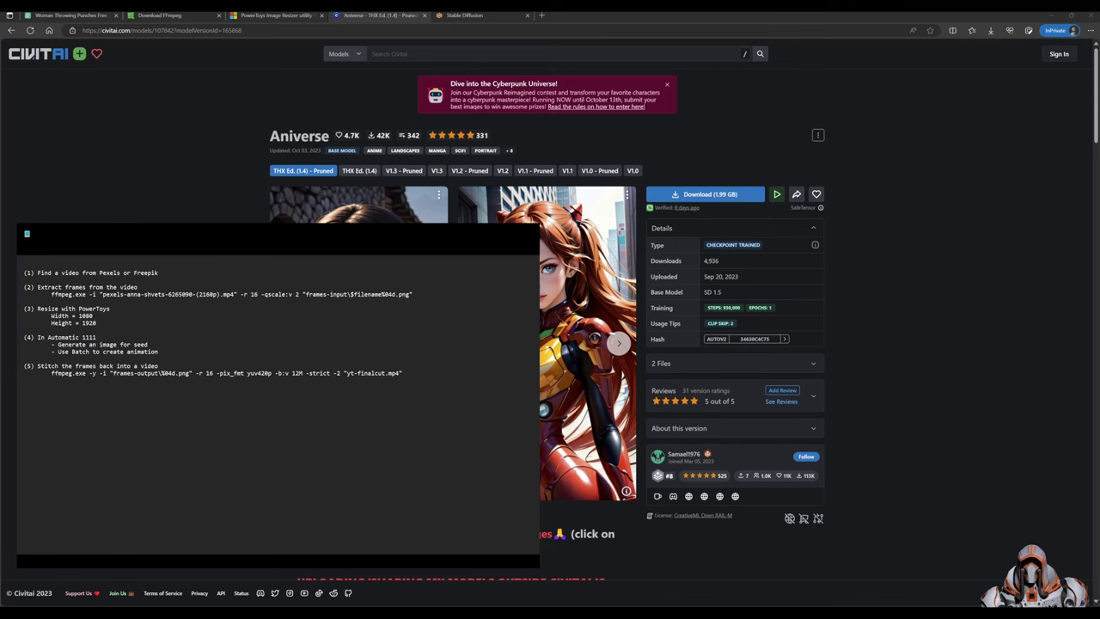
{"action": "left_click_drag", "start_coordinate": [50, 294], "coordinate": [425, 294]}
{"action": "left_click", "coordinate": [425, 294]}
{"action": "left_click_drag", "start_coordinate": [103, 293], "coordinate": [233, 295]}
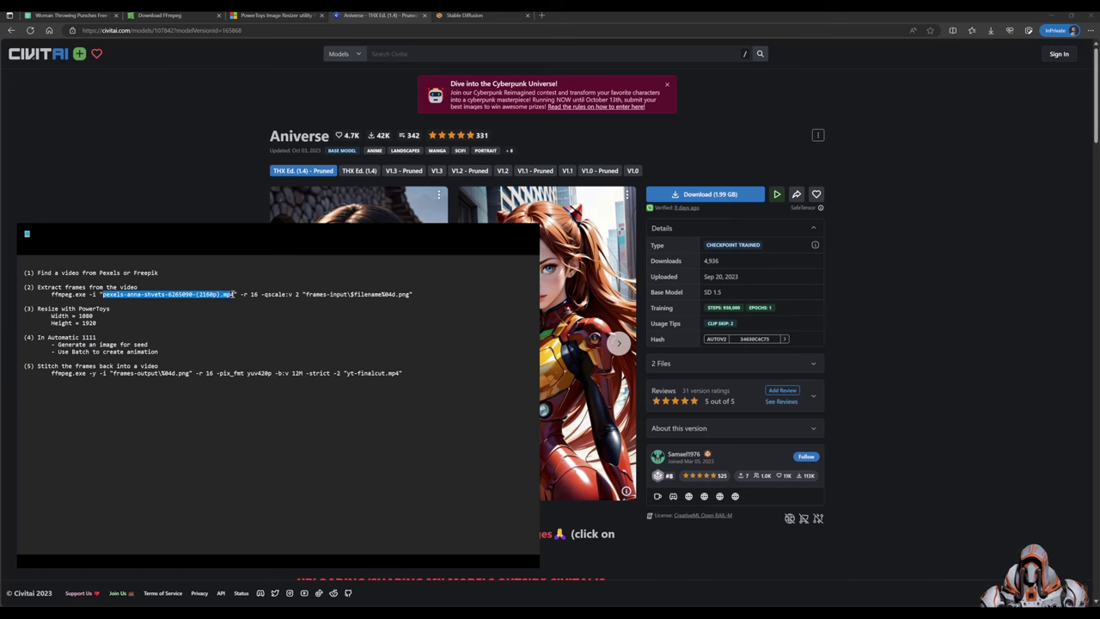
{"action": "double_click", "coordinate": [252, 294]}
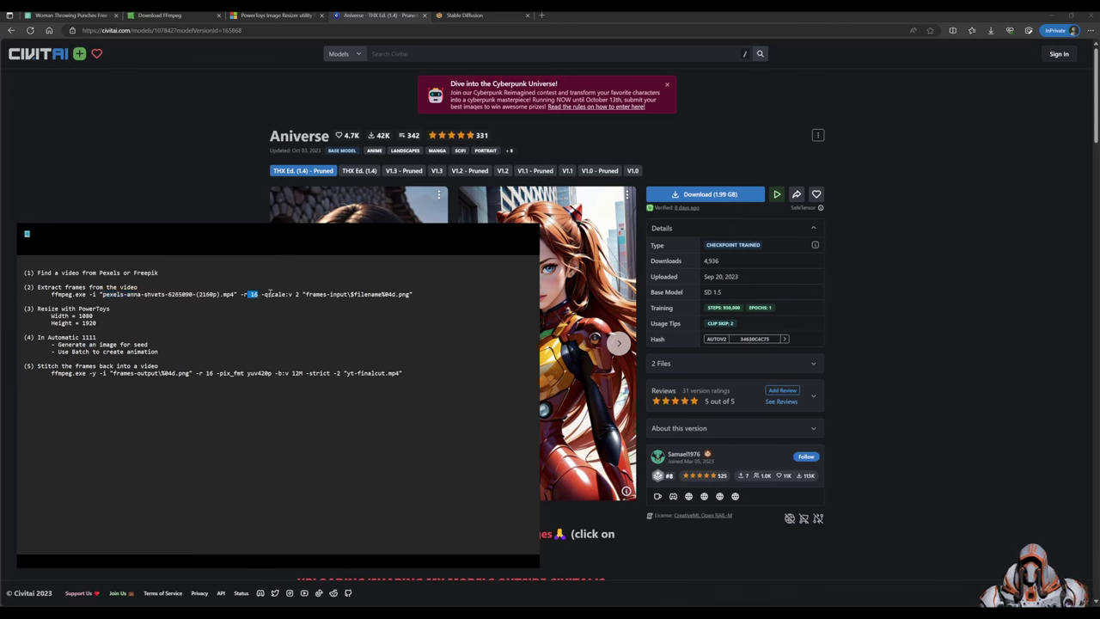
{"action": "left_click", "coordinate": [303, 294]}
{"action": "double_click", "coordinate": [294, 294]}
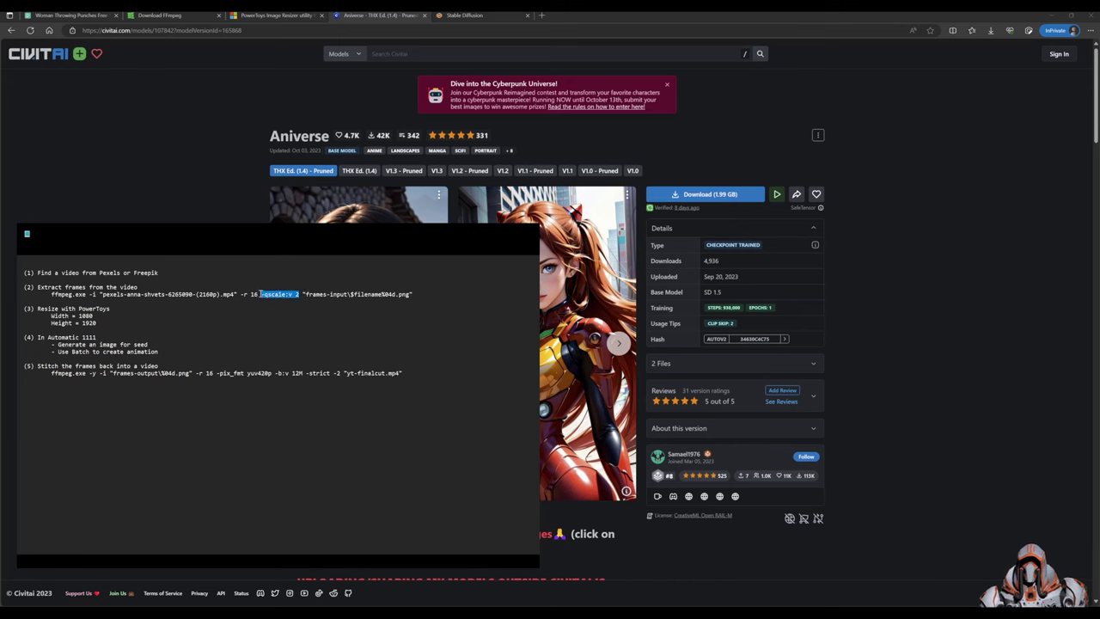
{"action": "left_click", "coordinate": [292, 295]}
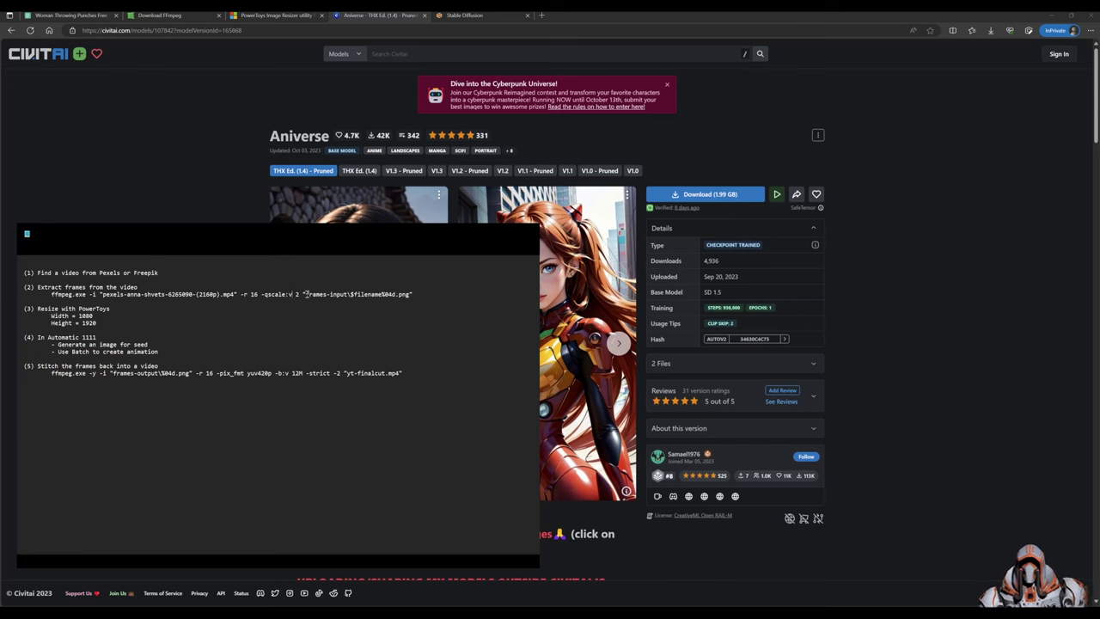
{"action": "left_click_drag", "start_coordinate": [305, 294], "coordinate": [348, 293]}
{"action": "left_click", "coordinate": [421, 294]}
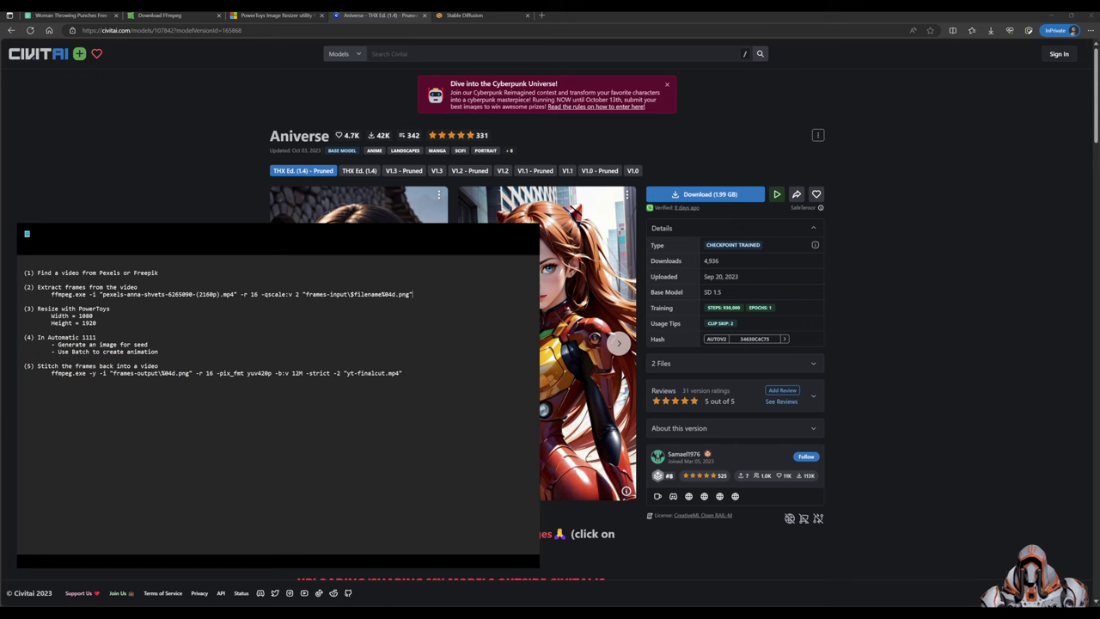
Resize the extracted PNG frames in frames-input to 1080 × 1920 and close the workflow notes
{"action": "key", "text": "alt+Tab"}
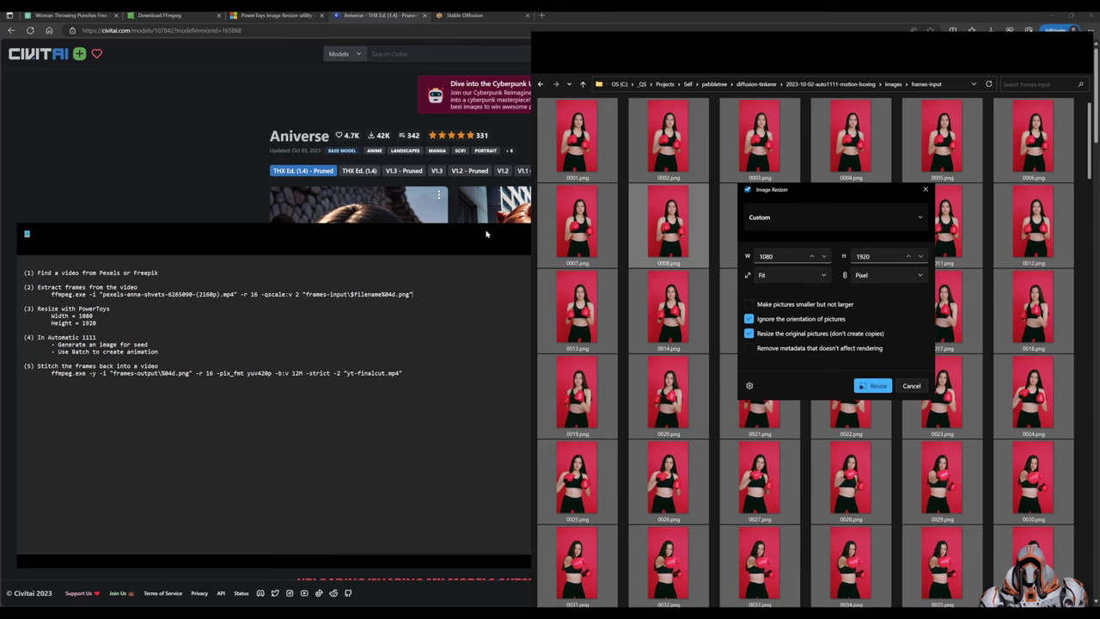
{"action": "key", "text": "Return"}
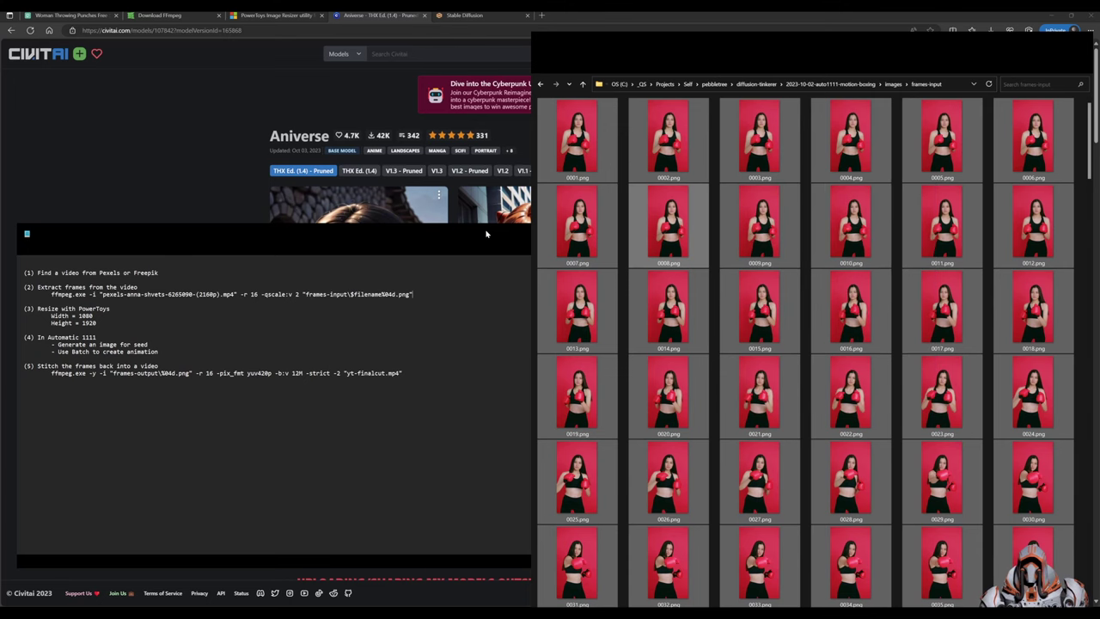
{"action": "left_click", "coordinate": [485, 233]}
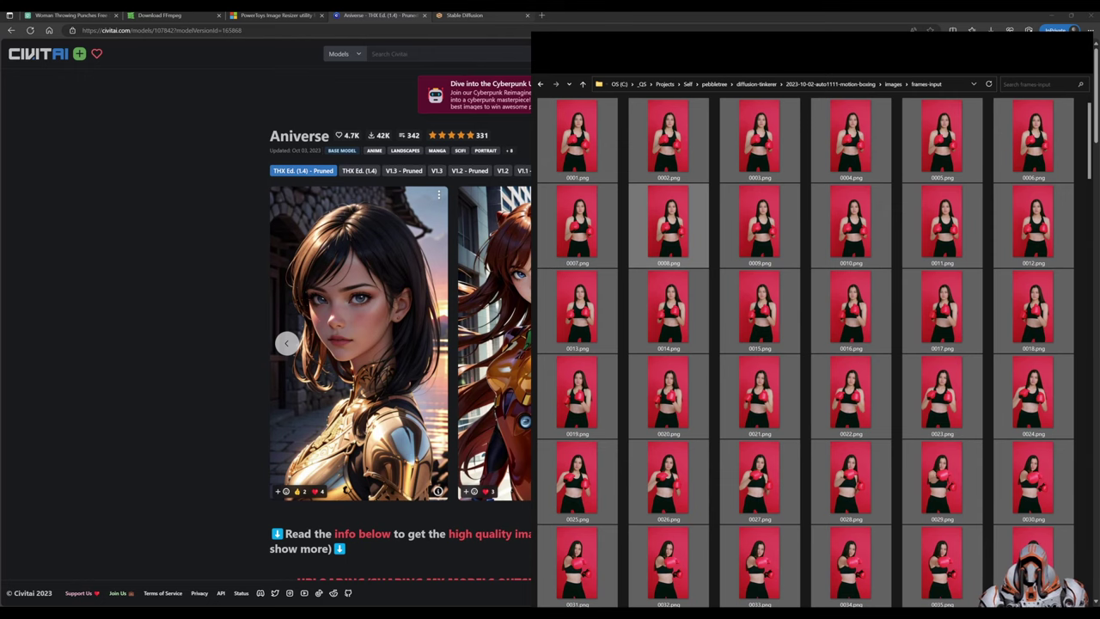
Load frame 0001.png into img2img and auto-tag it with Interrogate DeepBooru
{"action": "left_click", "coordinate": [498, 15]}
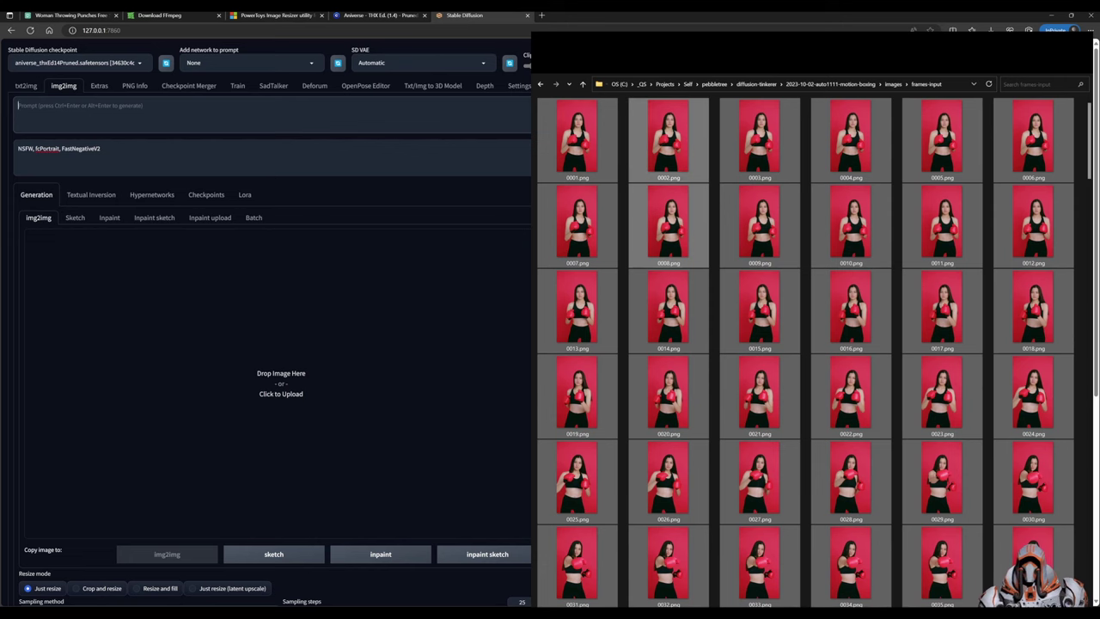
{"action": "left_click_drag", "start_coordinate": [589, 147], "coordinate": [280, 383]}
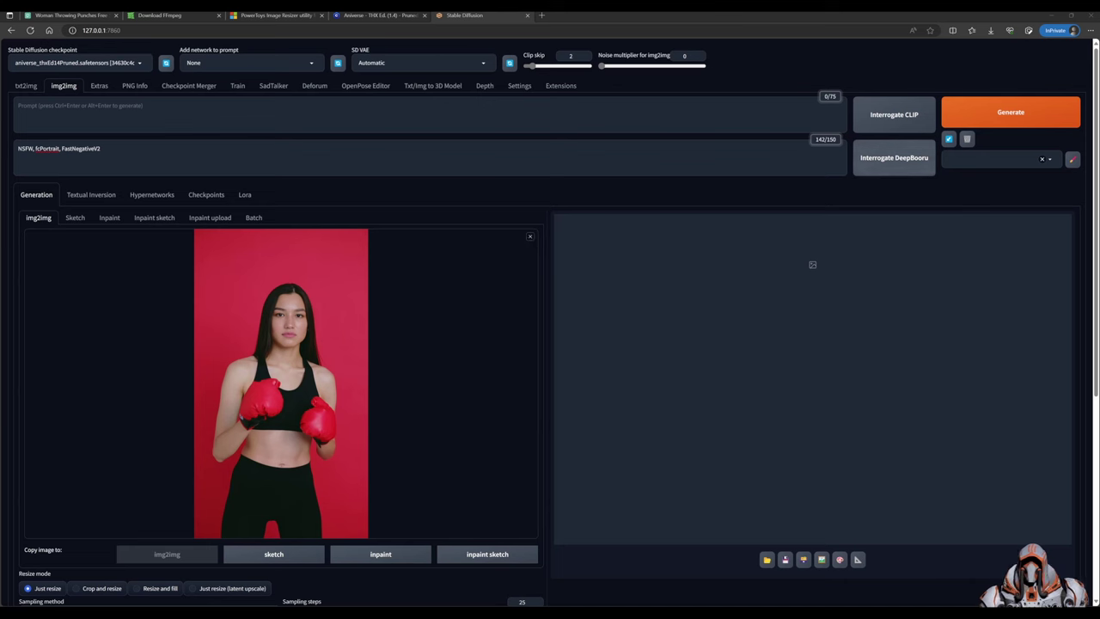
{"action": "left_click", "coordinate": [898, 163]}
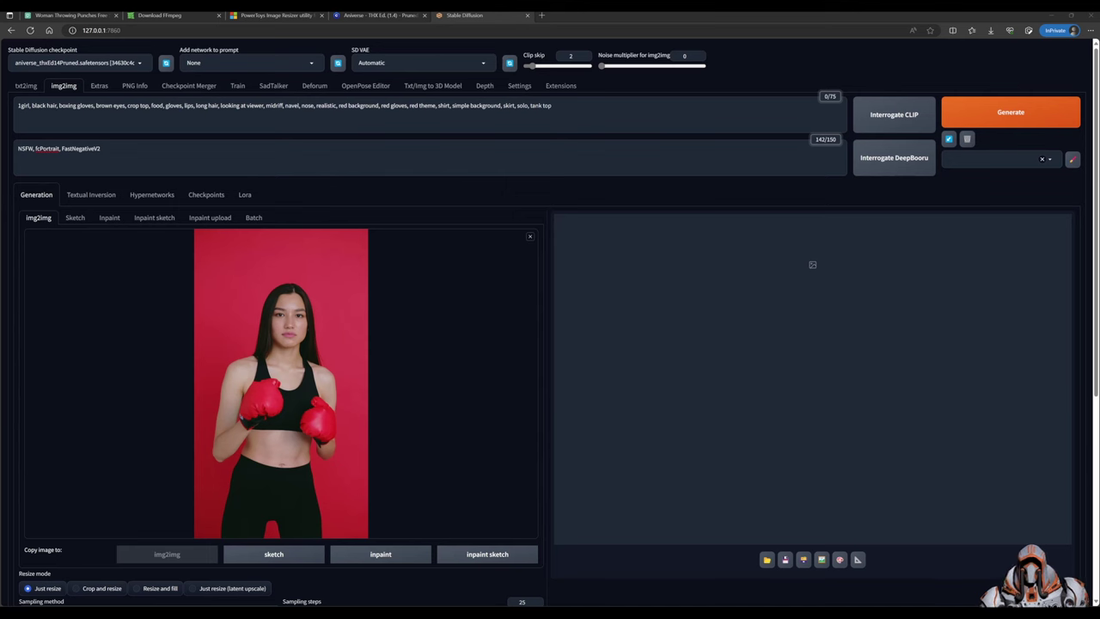
Delete the stray 'food' tag and select the whole prompt for replacement
{"action": "left_click", "coordinate": [302, 123]}
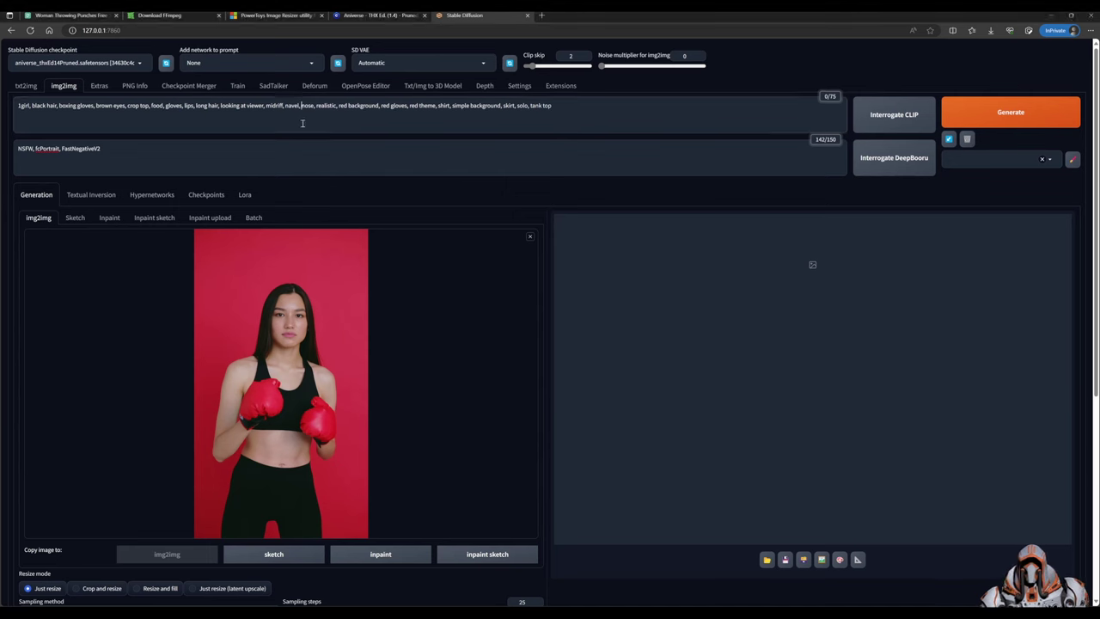
{"action": "double_click", "coordinate": [156, 105]}
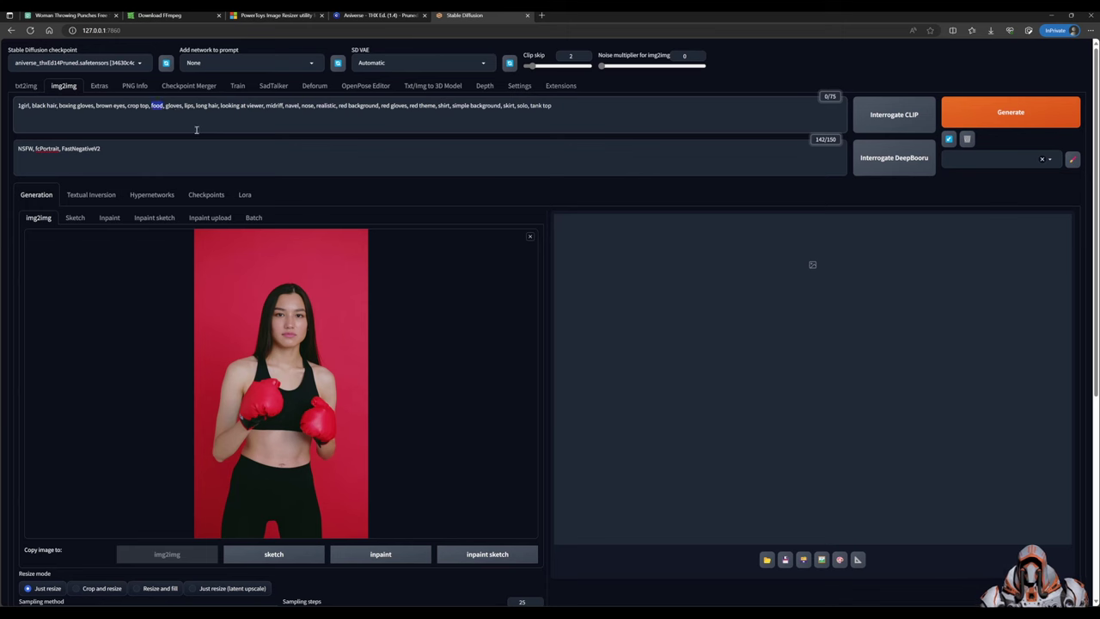
{"action": "key", "text": "BackSpace"}
{"action": "key", "text": "BackSpace"}
{"action": "key", "text": "BackSpace"}
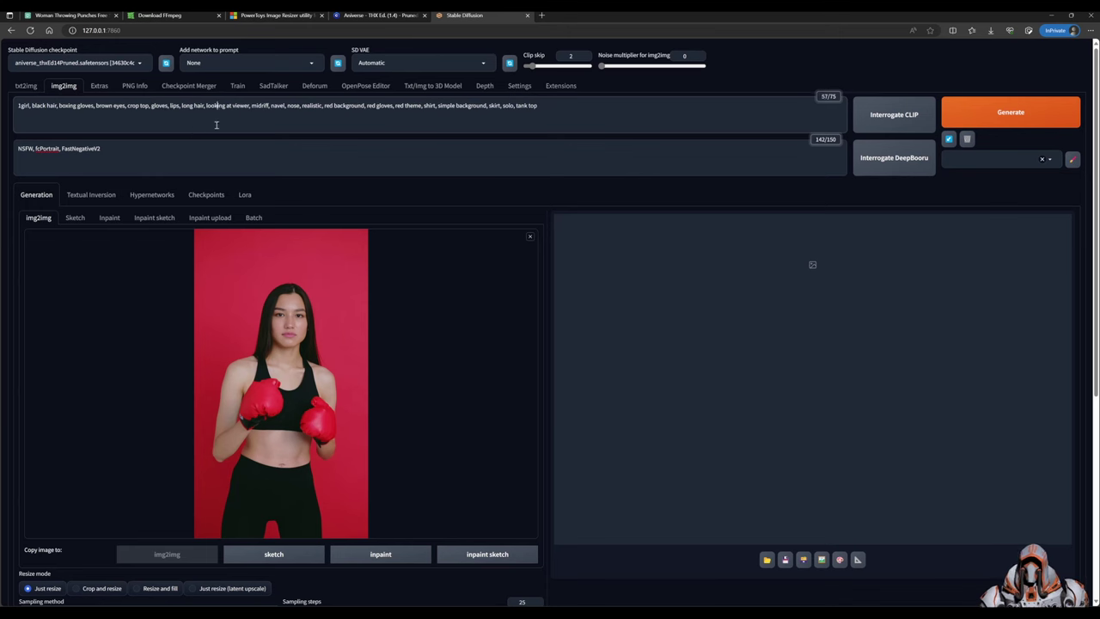
{"action": "left_click", "coordinate": [216, 124]}
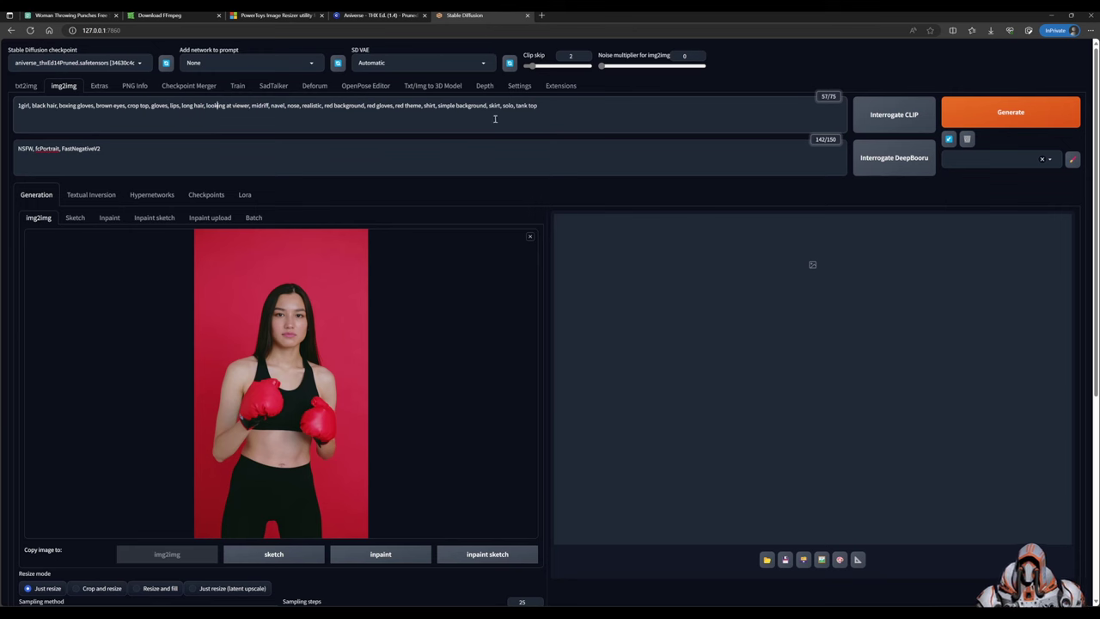
{"action": "key", "text": "ctrl+a"}
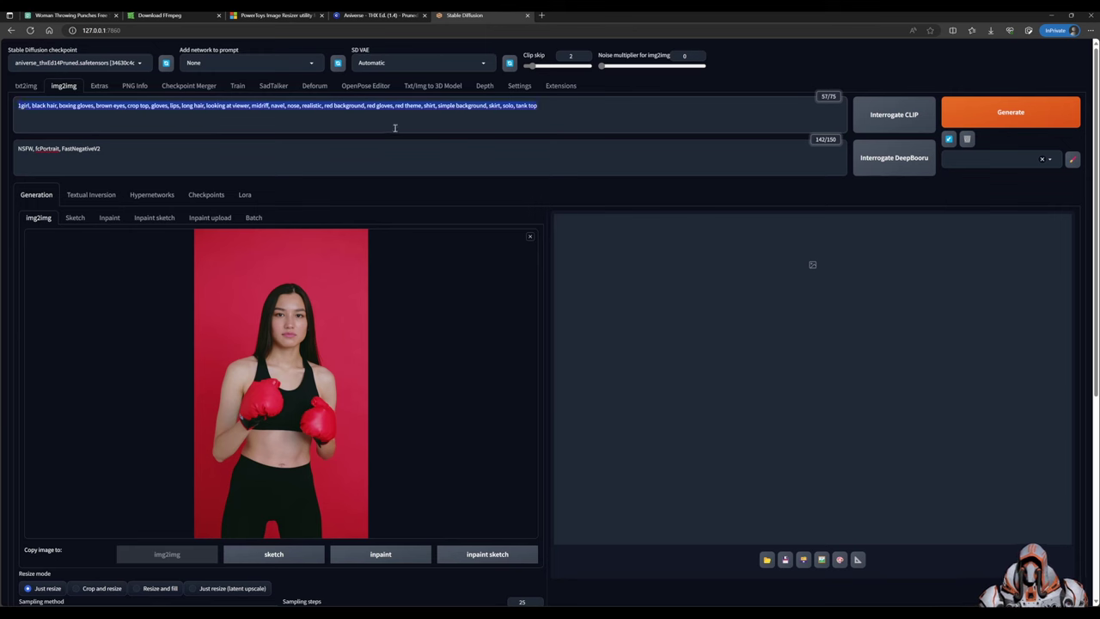
Paste the prepared anime prompt and keep the Aniverse checkpoint selected
{"action": "key", "text": "ctrl+v"}
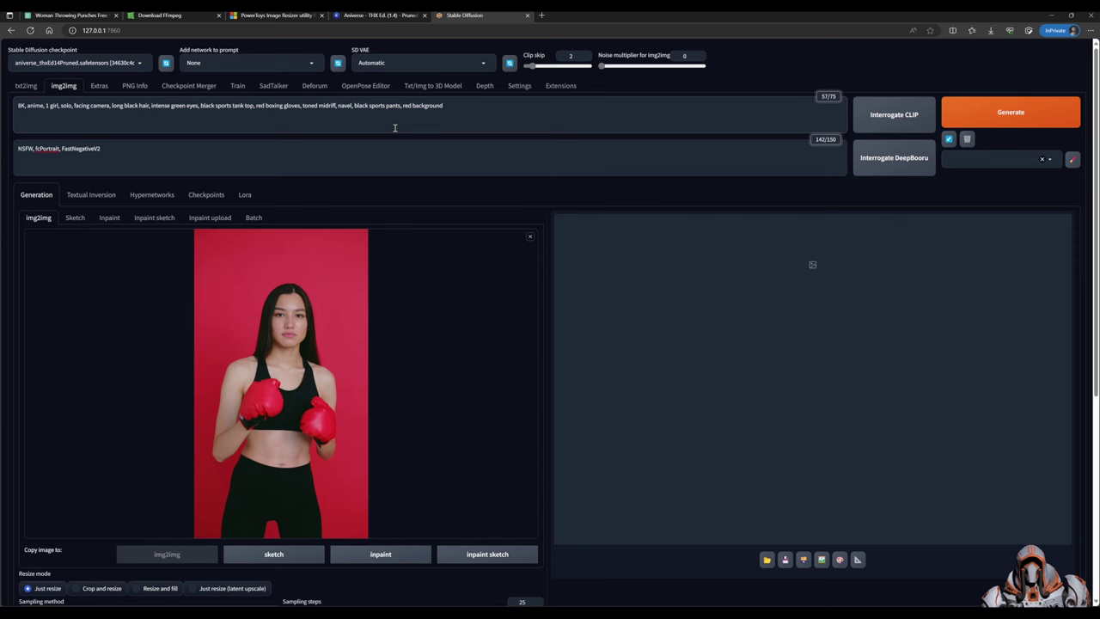
{"action": "left_click", "coordinate": [128, 157]}
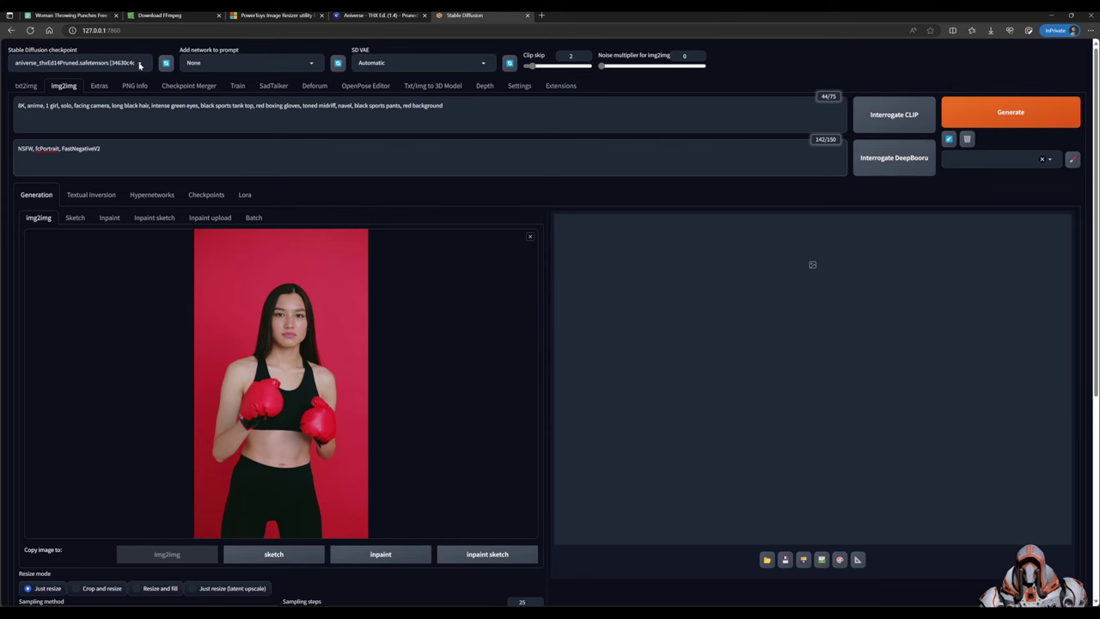
{"action": "left_click", "coordinate": [140, 65]}
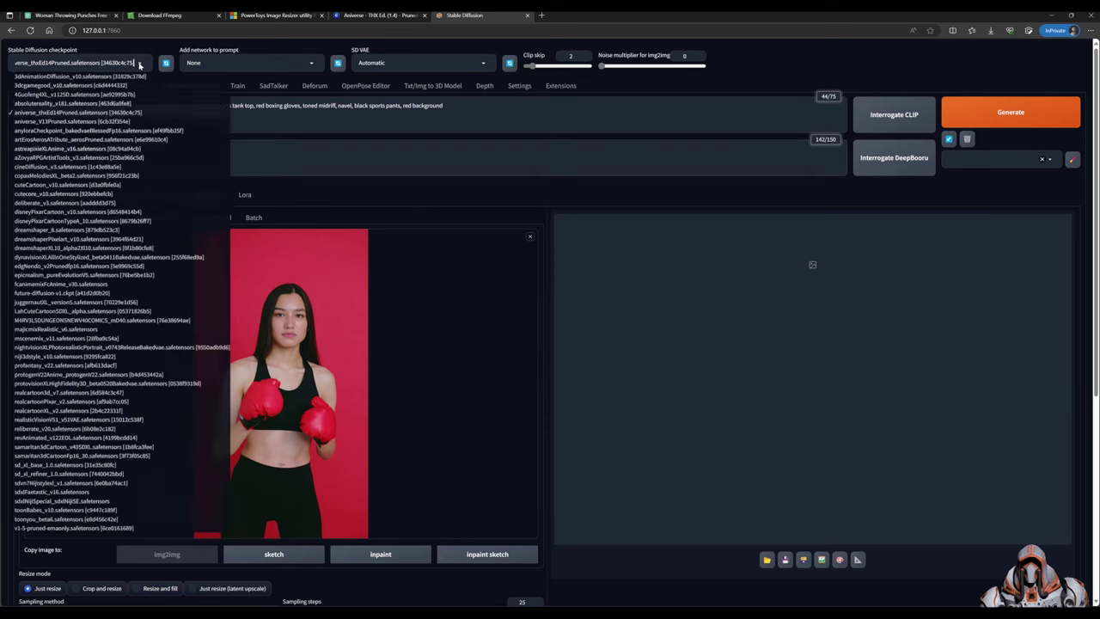
{"action": "left_click", "coordinate": [140, 112]}
Use Just resize, Euler a, 25 steps, 560 × 1024, CFG scale 10 and denoising 0.2
{"action": "scroll", "coordinate": [466, 164], "scroll_direction": "down", "scroll_amount": 4}
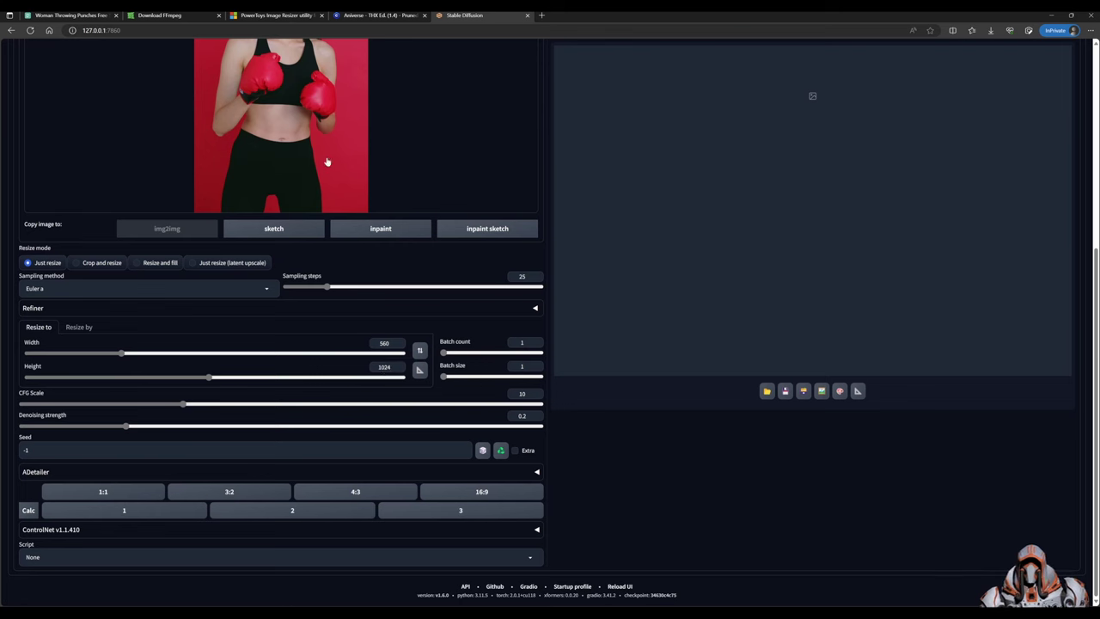
{"action": "scroll", "coordinate": [435, 312], "scroll_direction": "up", "scroll_amount": 4}
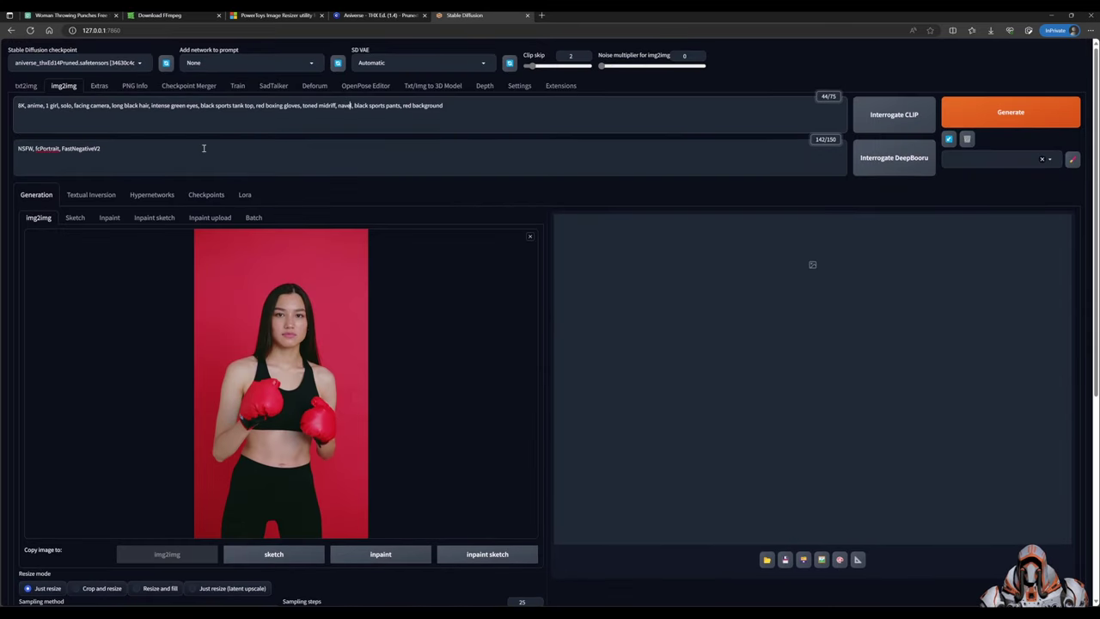
{"action": "scroll", "coordinate": [401, 351], "scroll_direction": "down", "scroll_amount": 5}
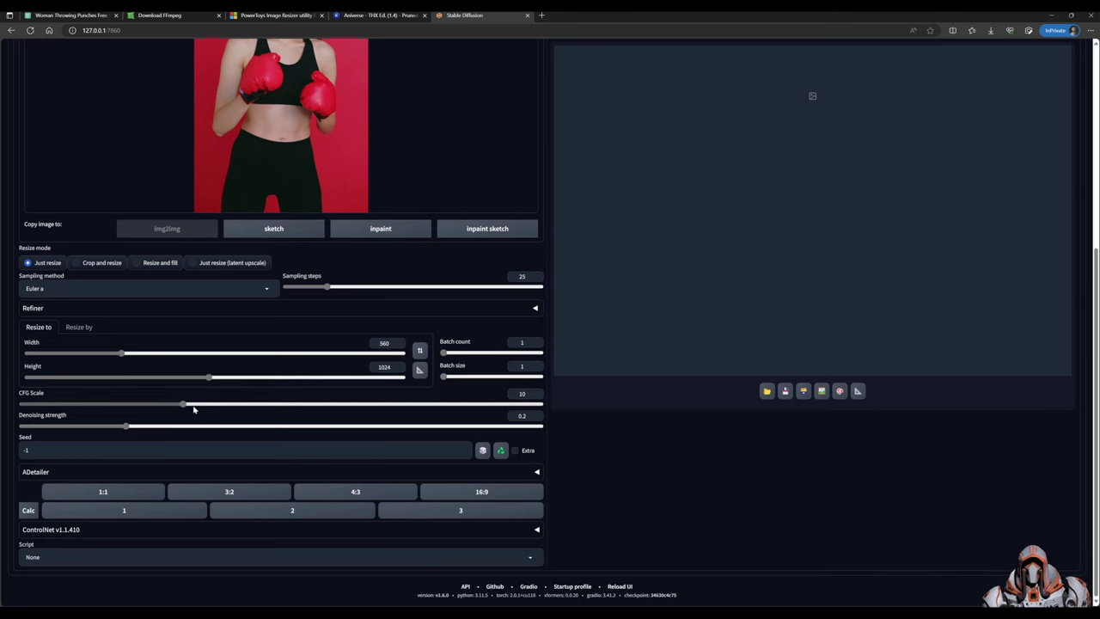
{"action": "scroll", "coordinate": [585, 346], "scroll_direction": "up", "scroll_amount": 5}
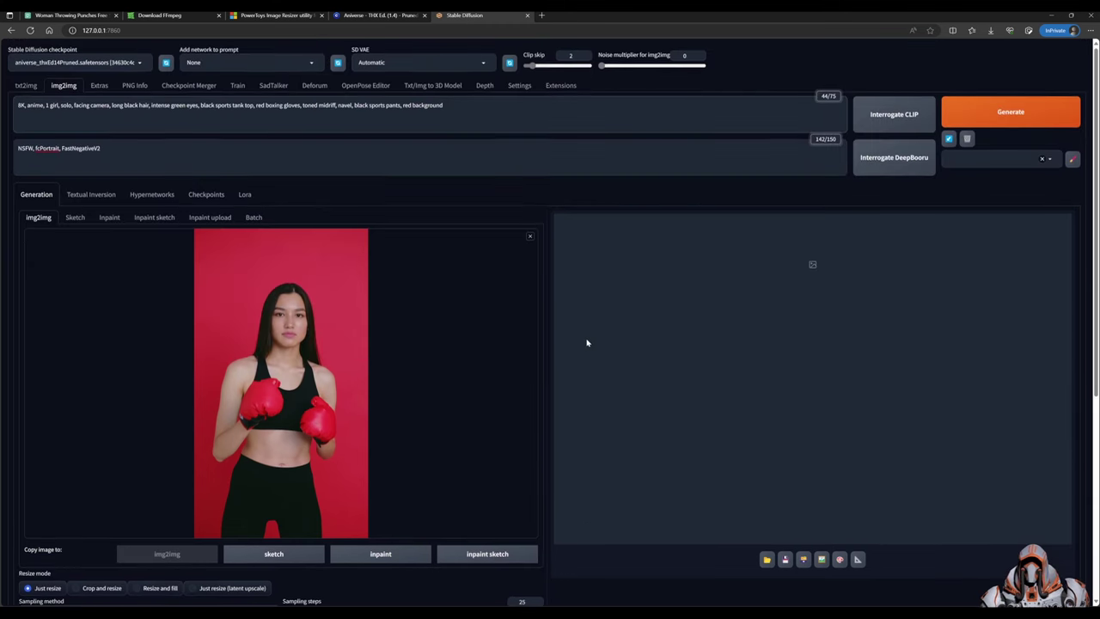
{"action": "scroll", "coordinate": [565, 326], "scroll_direction": "down", "scroll_amount": 3}
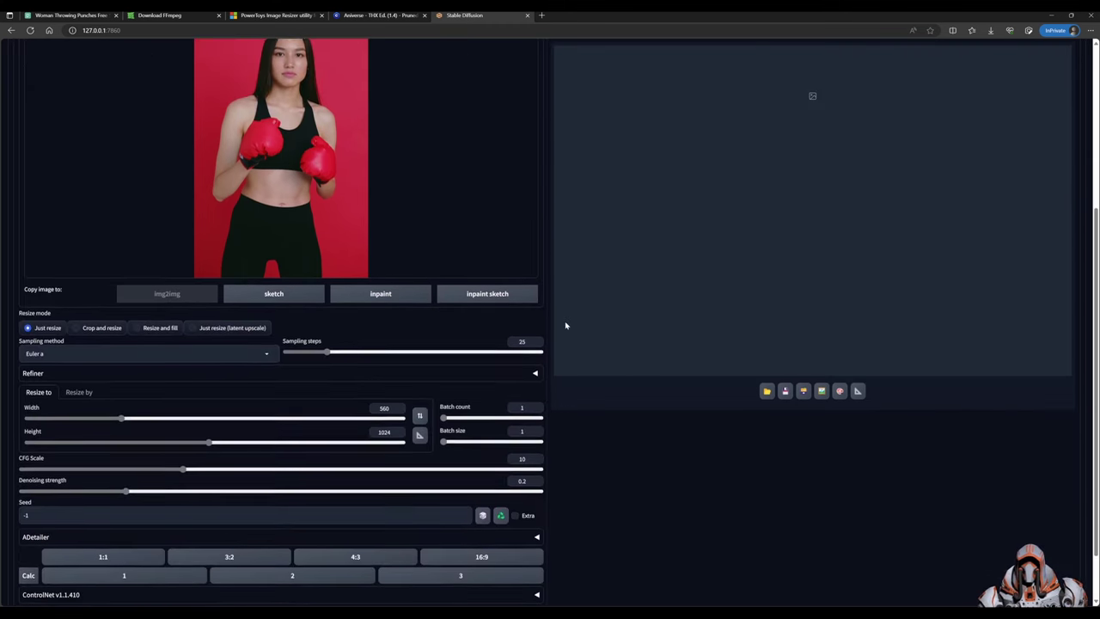
{"action": "scroll", "coordinate": [565, 325], "scroll_direction": "down", "scroll_amount": 1}
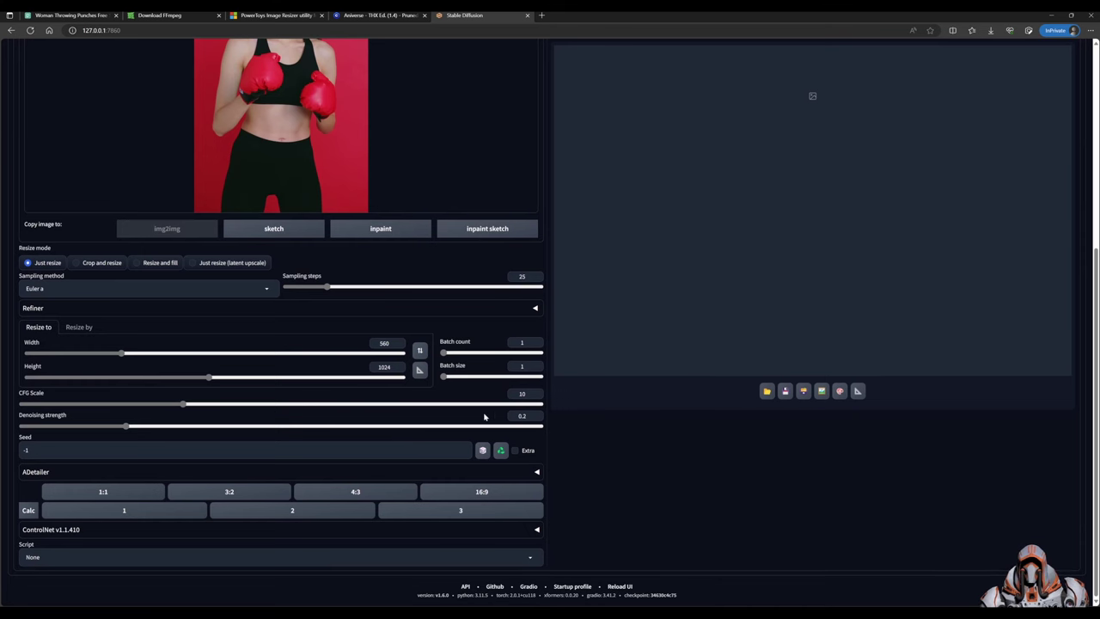
{"action": "scroll", "coordinate": [376, 226], "scroll_direction": "up", "scroll_amount": 2}
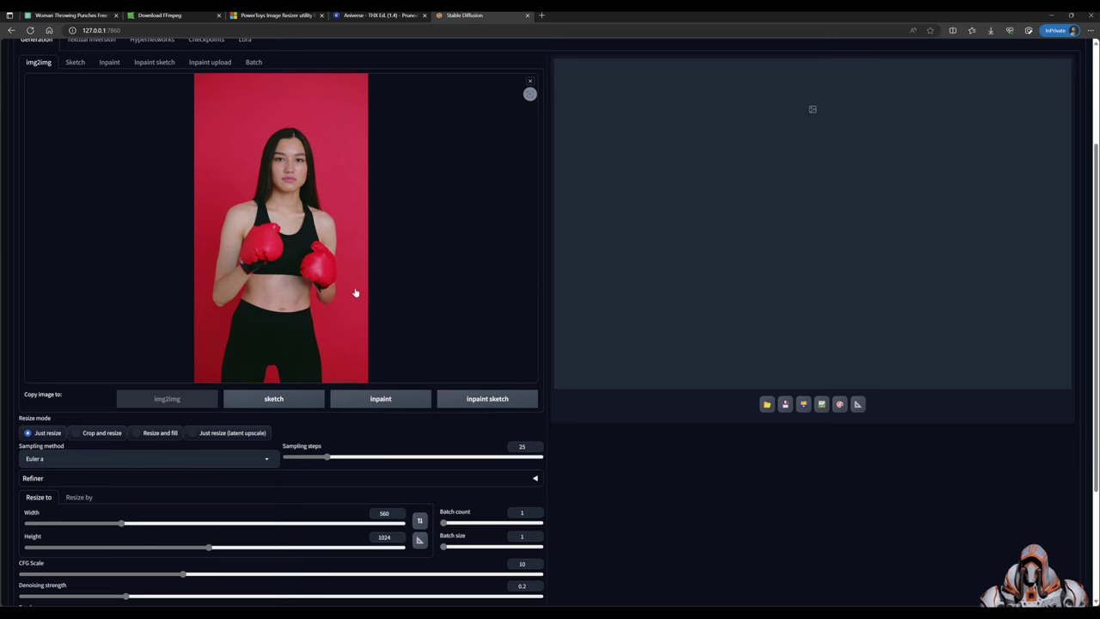
{"action": "scroll", "coordinate": [444, 349], "scroll_direction": "down", "scroll_amount": 2}
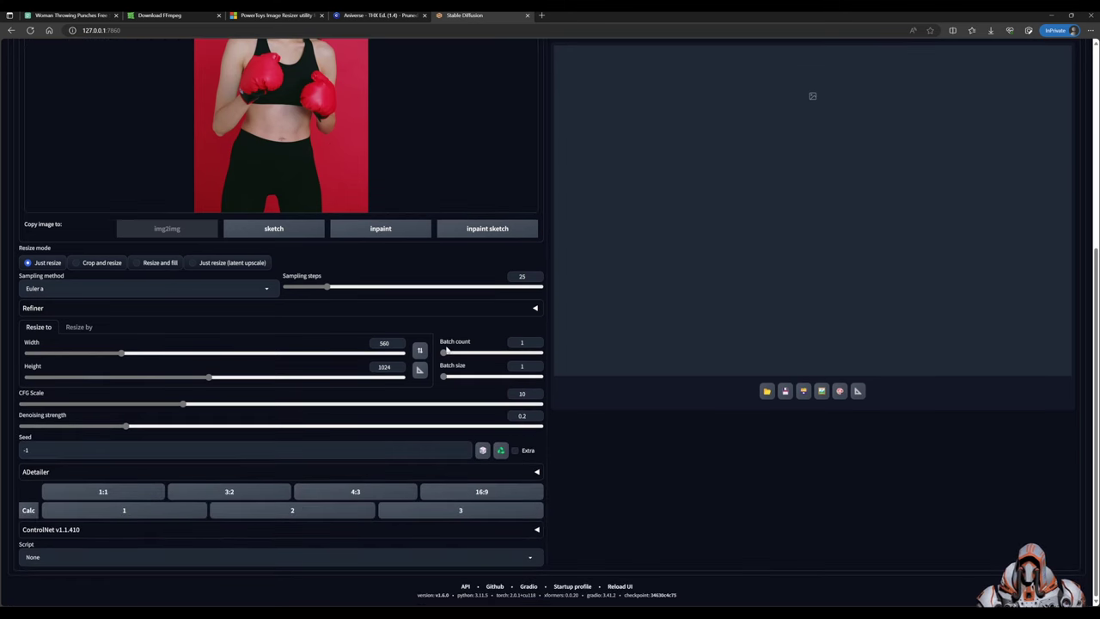
{"action": "scroll", "coordinate": [446, 349], "scroll_direction": "up", "scroll_amount": 1}
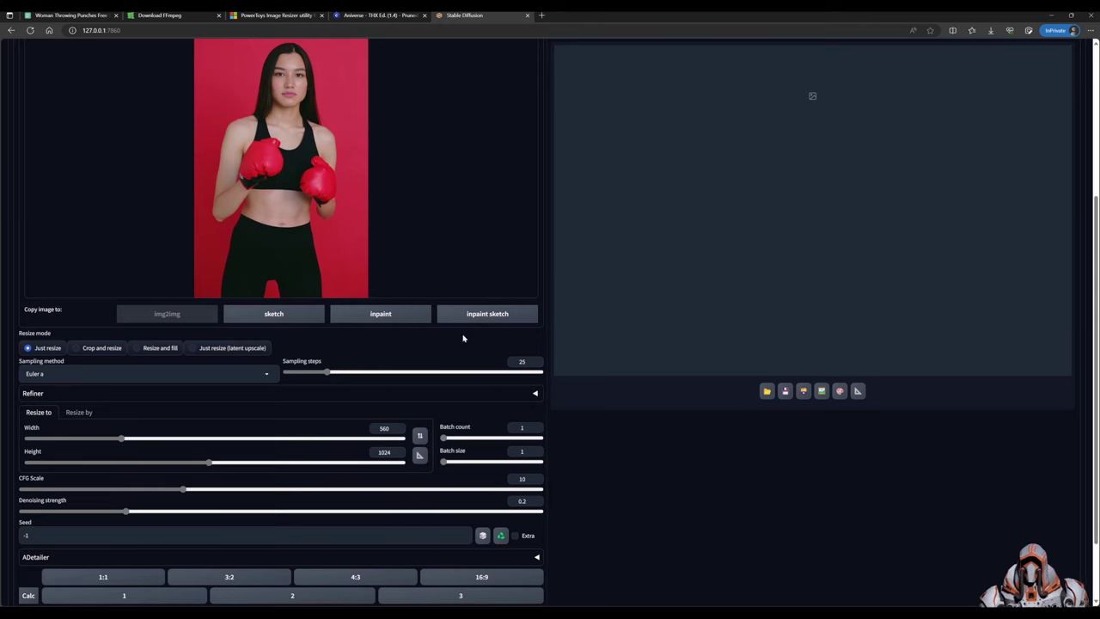
{"action": "scroll", "coordinate": [619, 283], "scroll_direction": "up", "scroll_amount": 1}
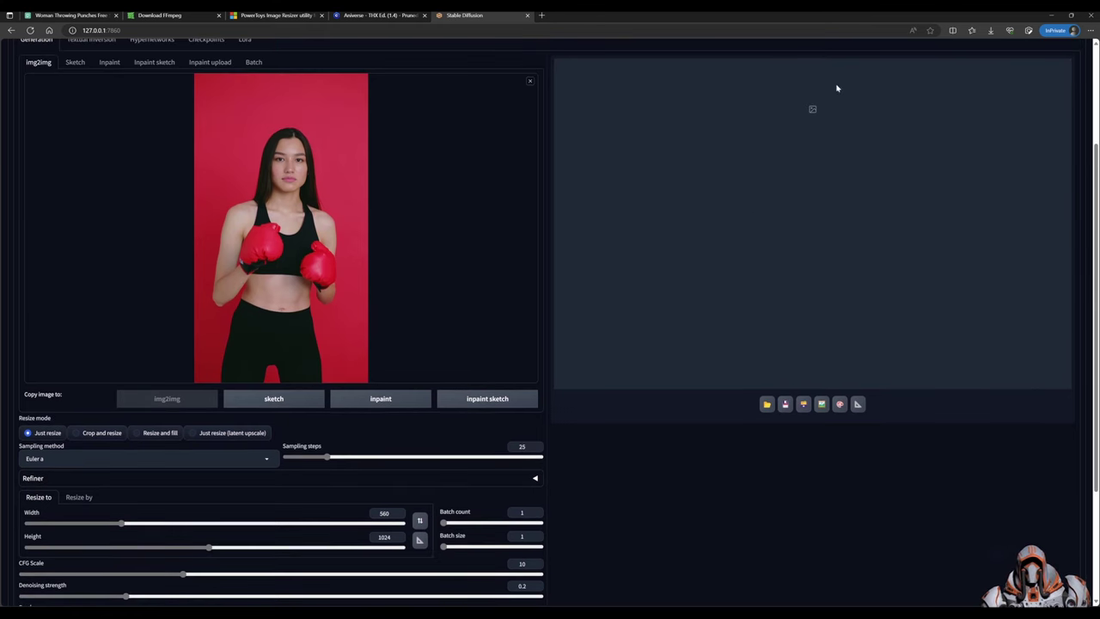
Generate an anime-style version of the boxer frame
{"action": "scroll", "coordinate": [902, 99], "scroll_direction": "up", "scroll_amount": 2}
{"action": "left_click", "coordinate": [968, 111]}
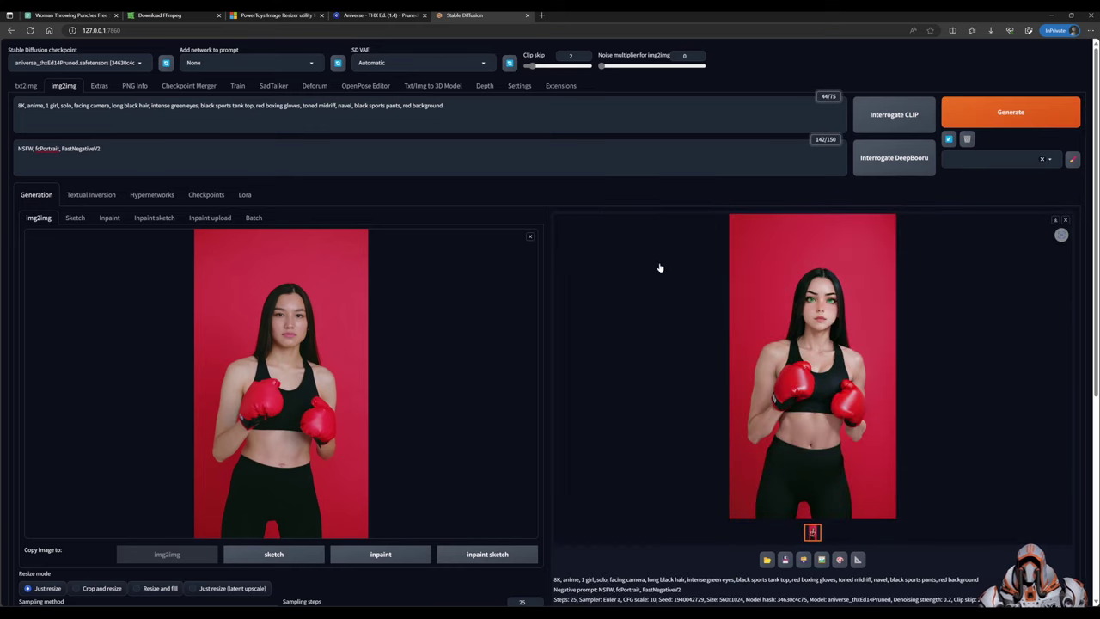
{"action": "scroll", "coordinate": [663, 284], "scroll_direction": "down", "scroll_amount": 1}
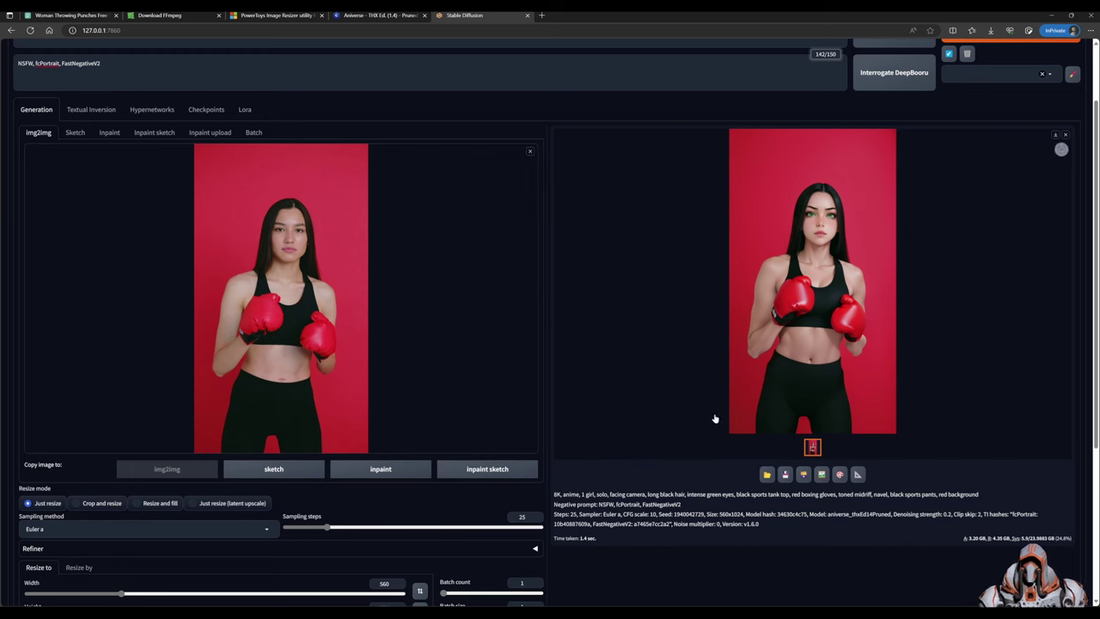
{"action": "double_click", "coordinate": [685, 514]}
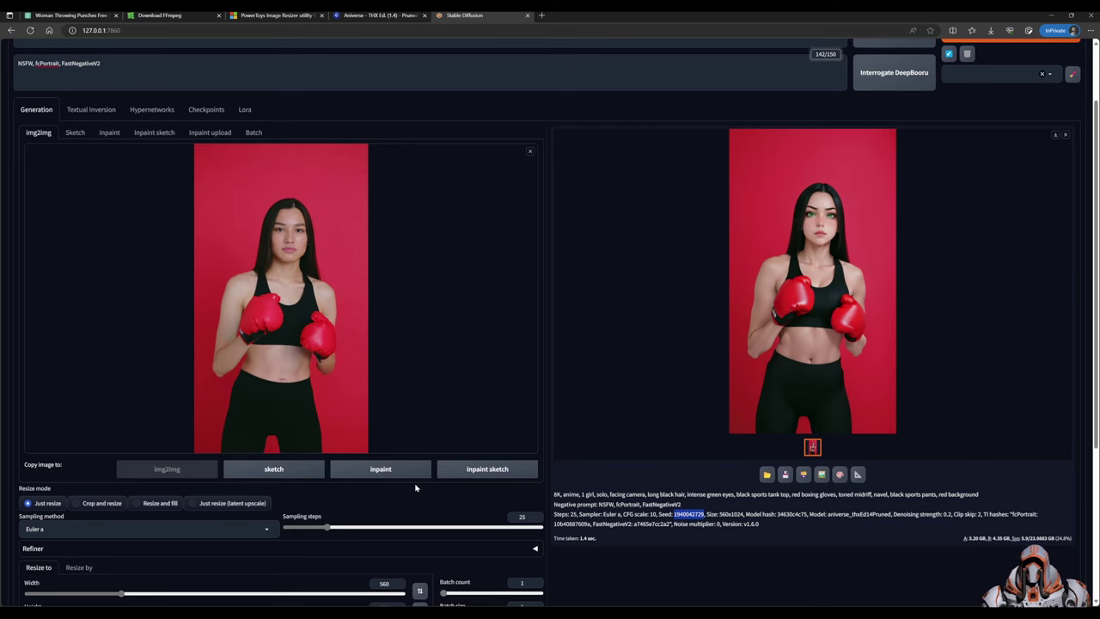
{"action": "scroll", "coordinate": [412, 486], "scroll_direction": "down", "scroll_amount": 4}
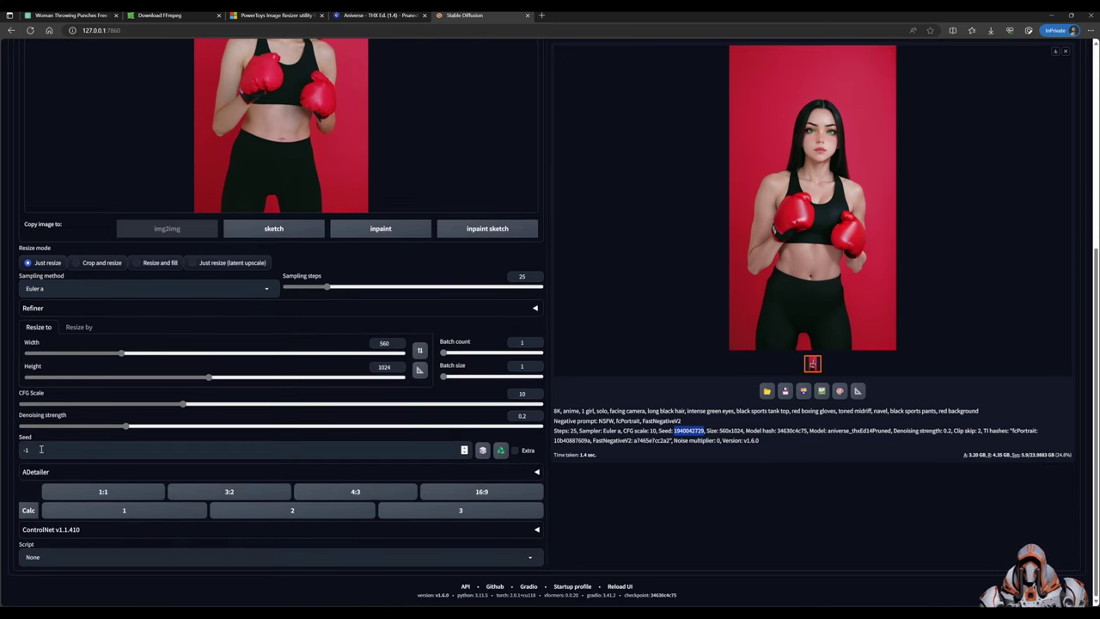
{"action": "left_click", "coordinate": [173, 448]}
{"action": "key", "text": "ctrl+a"}
{"action": "key", "text": "ctrl+v"}
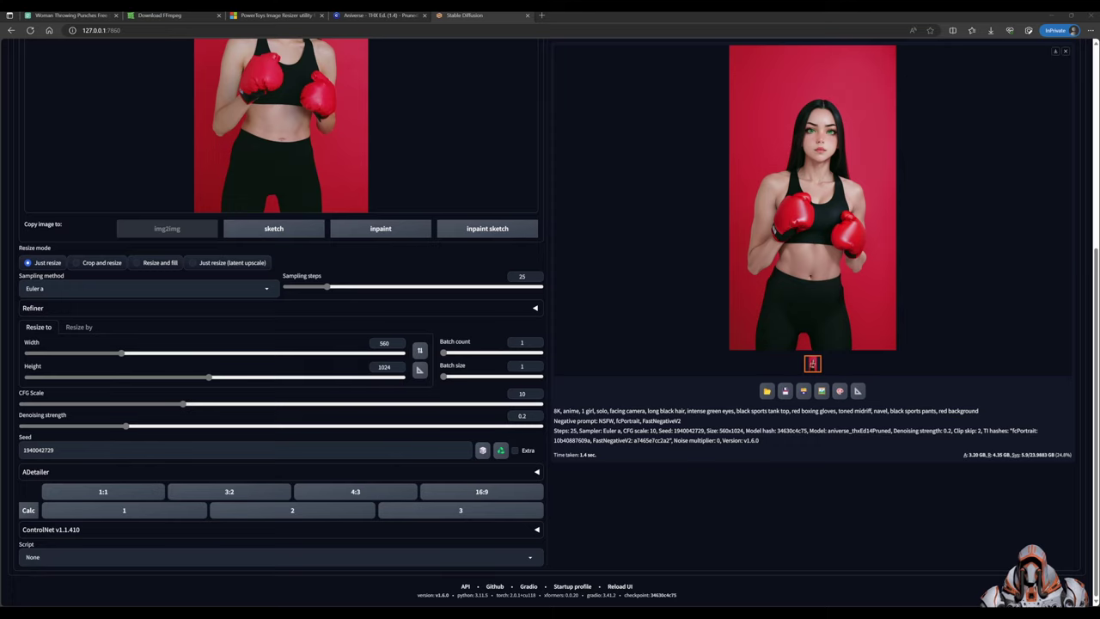
{"action": "scroll", "coordinate": [550, 309], "scroll_direction": "up", "scroll_amount": 4}
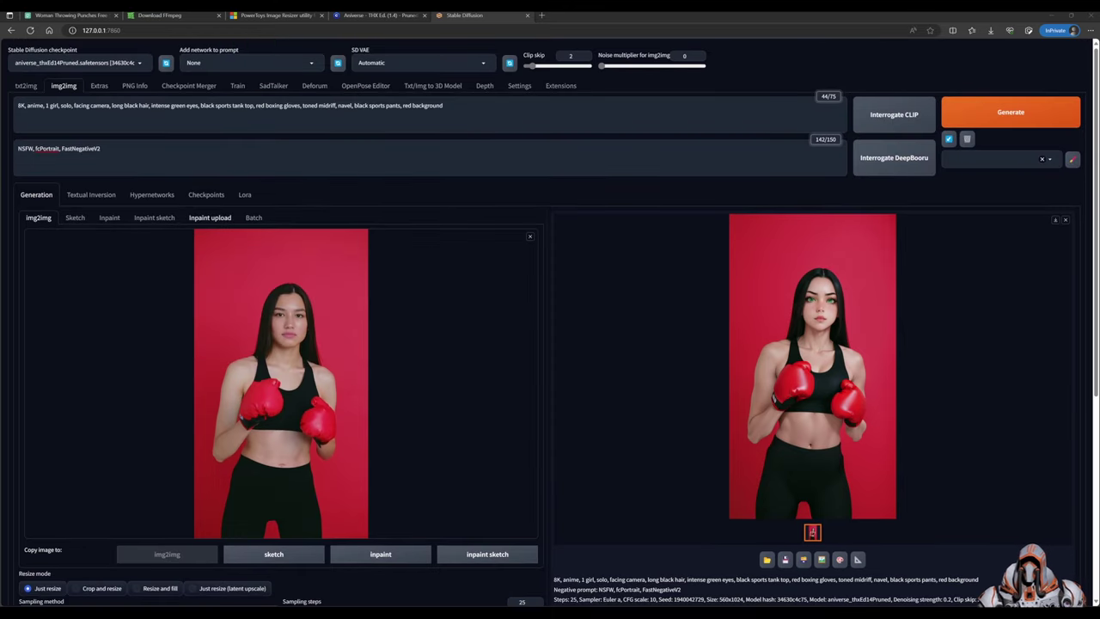
Set batch Input directory to frames-input and Output directory to frames-output, then view frames-output
{"action": "left_click", "coordinate": [253, 217]}
{"action": "left_click", "coordinate": [90, 293]}
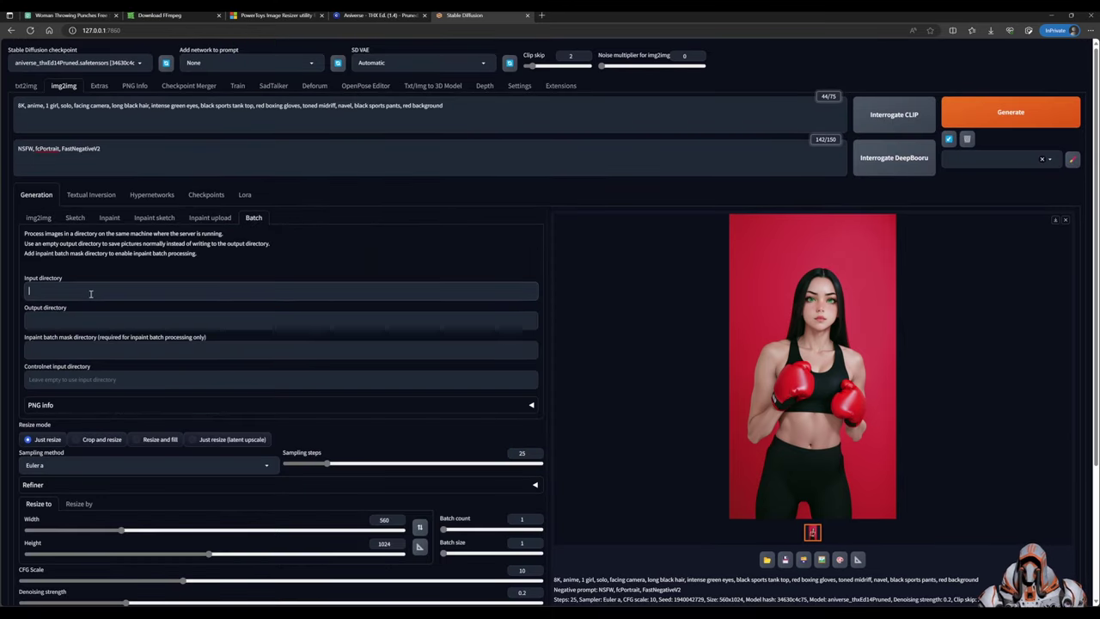
{"action": "type", "text": "C:\\_QS\\Projects\\Self\\pebbletree\\diffusion-tinkerer\\2023-10-02-auto1111-motion-boxing\\images\\frames-input"}
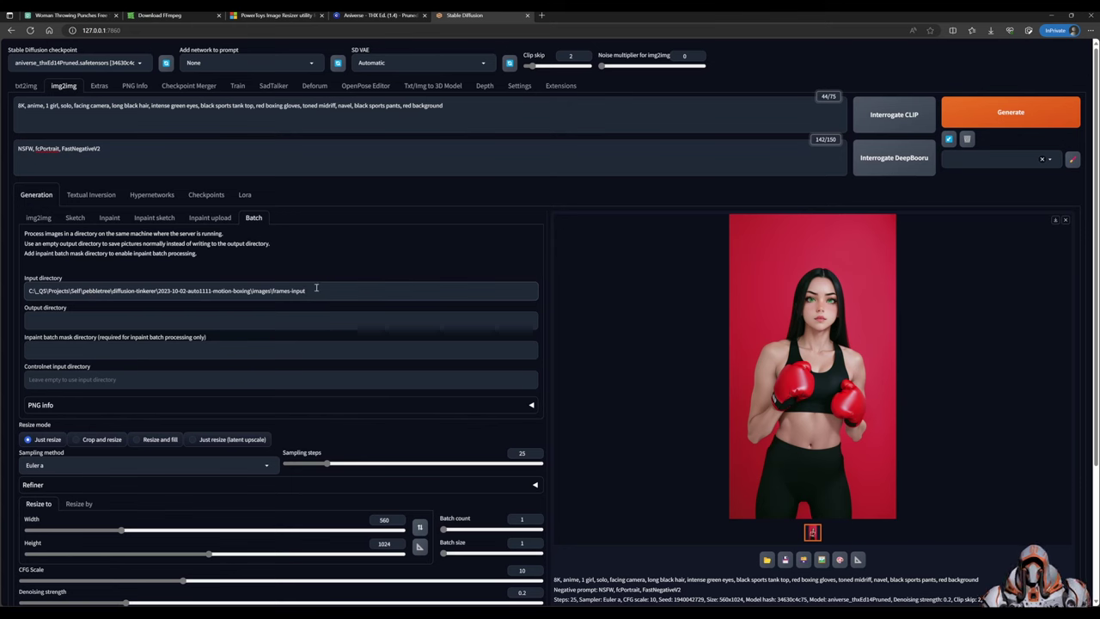
{"action": "left_click", "coordinate": [257, 320]}
{"action": "type", "text": "C:\\_QS\\Projects\\Self\\pebbletree\\diffusion-tinkerer\\2023-10-02-auto1111-motion-boxing\\images\\frames-input"}
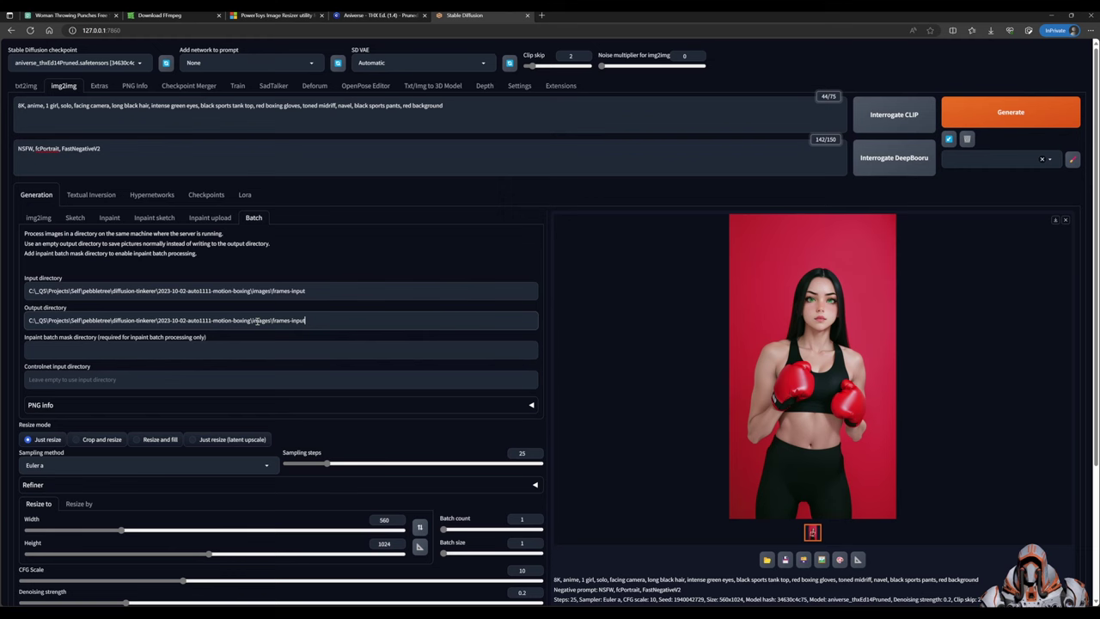
{"action": "key", "text": "ctrl+Delete"}
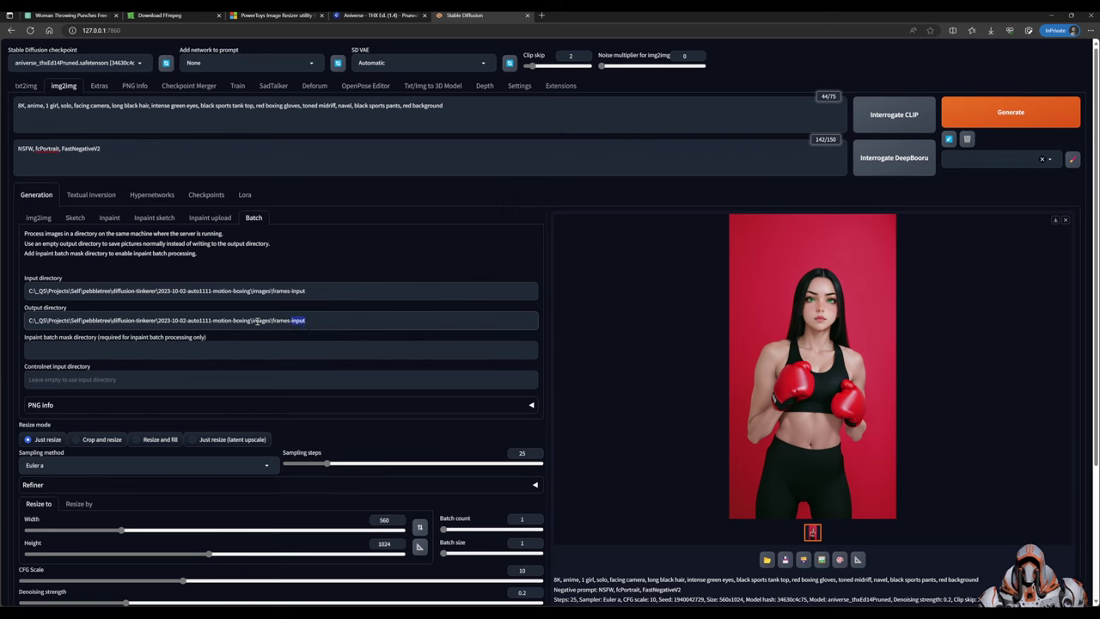
{"action": "type", "text": "out"}
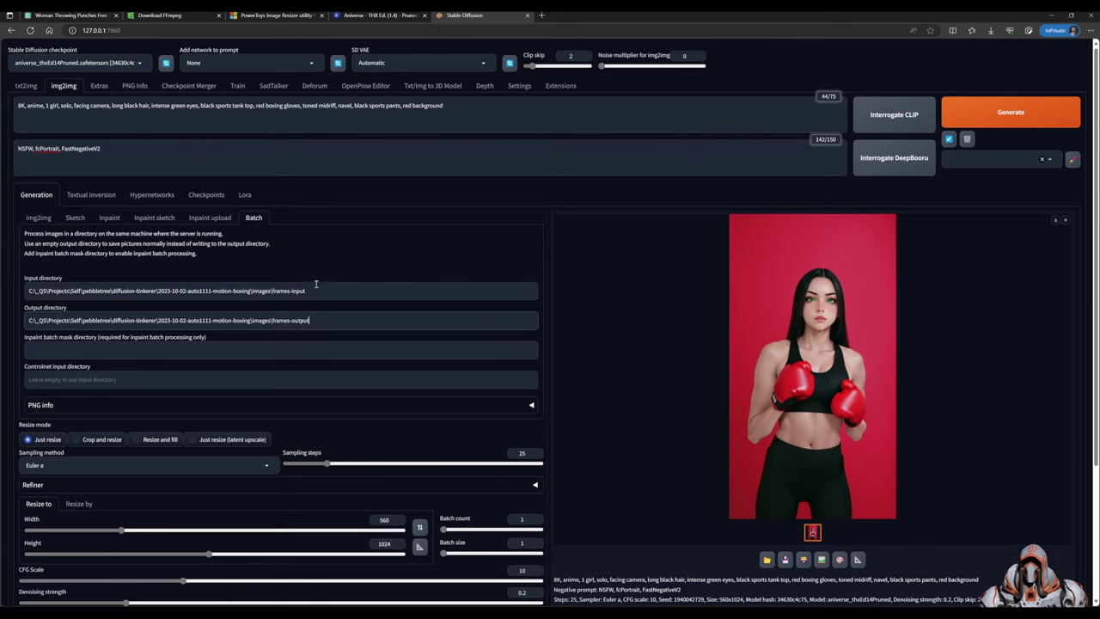
{"action": "left_click", "coordinate": [326, 289]}
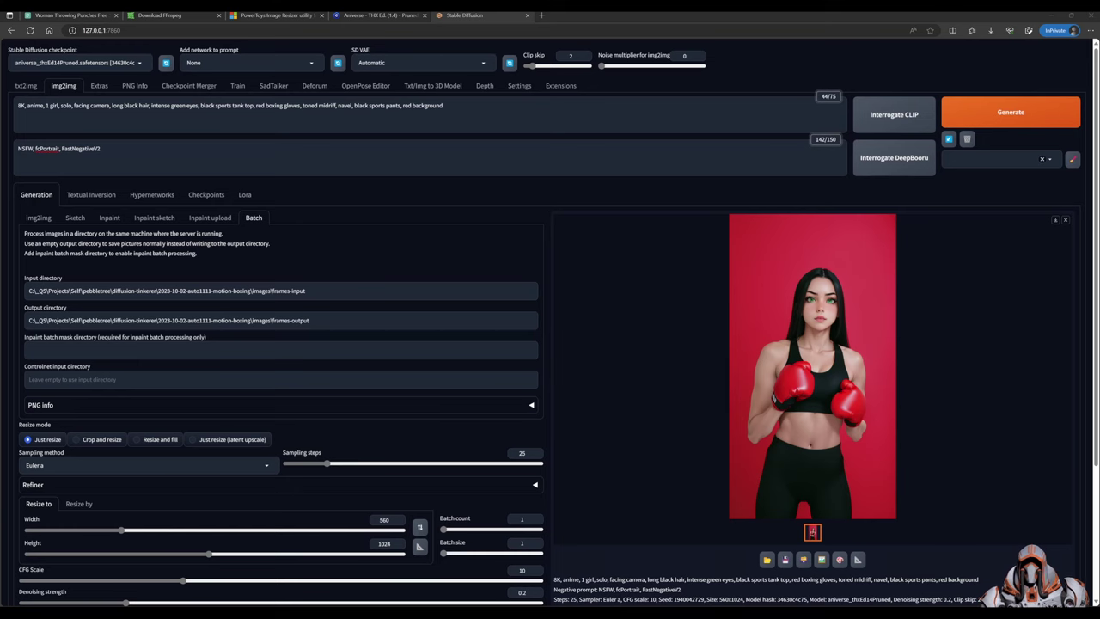
{"action": "key", "text": "alt+Tab"}
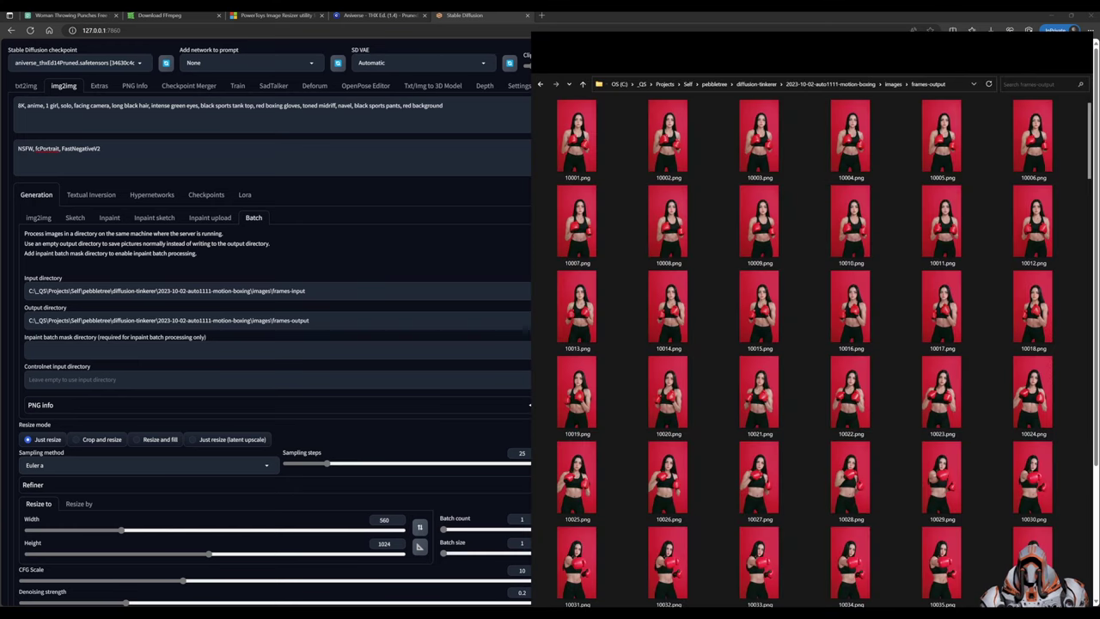
Open 10001.png in Photos, step through the converted frames to 10054.png, and close the viewer
{"action": "left_click", "coordinate": [591, 149]}
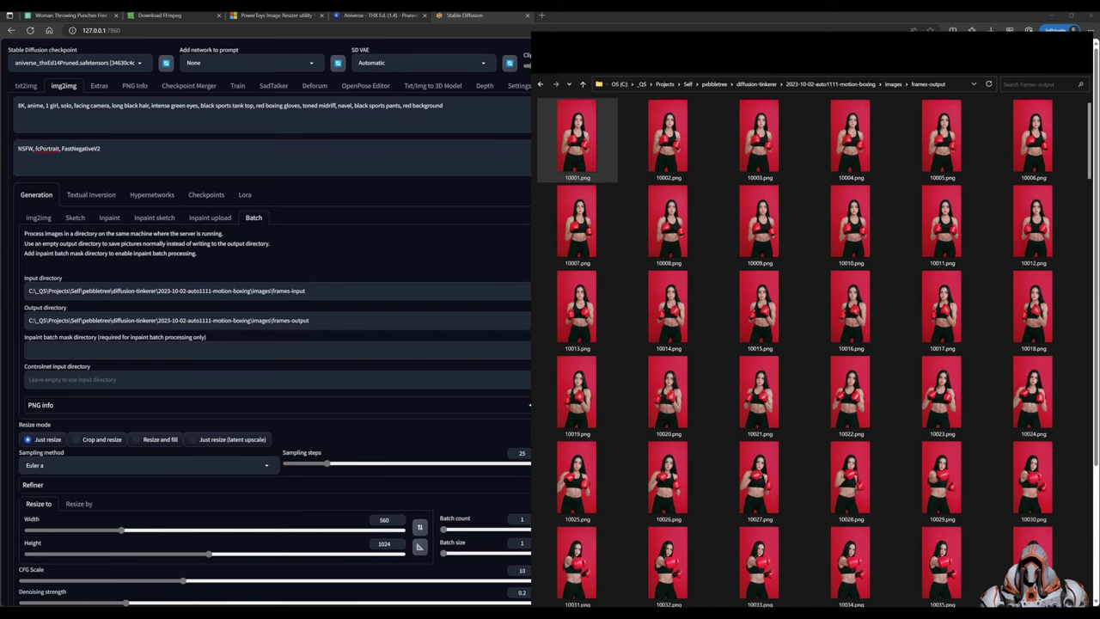
{"action": "key", "text": "Return"}
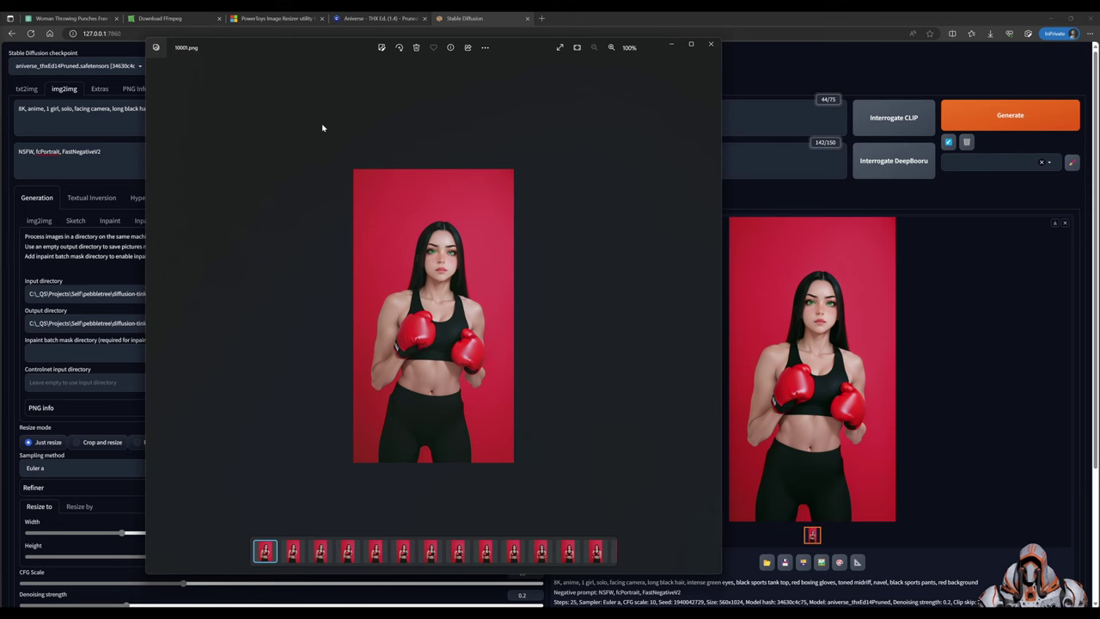
{"action": "key", "text": "Right"}
{"action": "key", "text": "Right"}
{"action": "key", "text": "Right"}
{"action": "key", "text": "Right"}
{"action": "key", "text": "Right"}
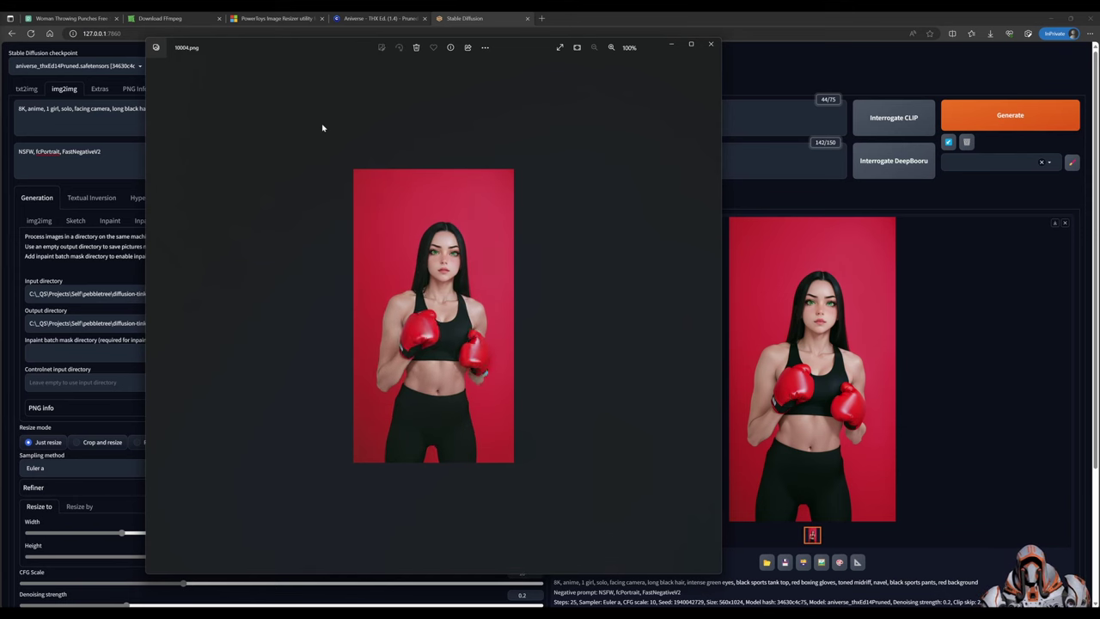
{"action": "key", "text": "Right"}
{"action": "key", "text": "Right"}
{"action": "key", "text": "Right"}
{"action": "key", "text": "Right"}
{"action": "key", "text": "Right"}
{"action": "key", "text": "Right"}
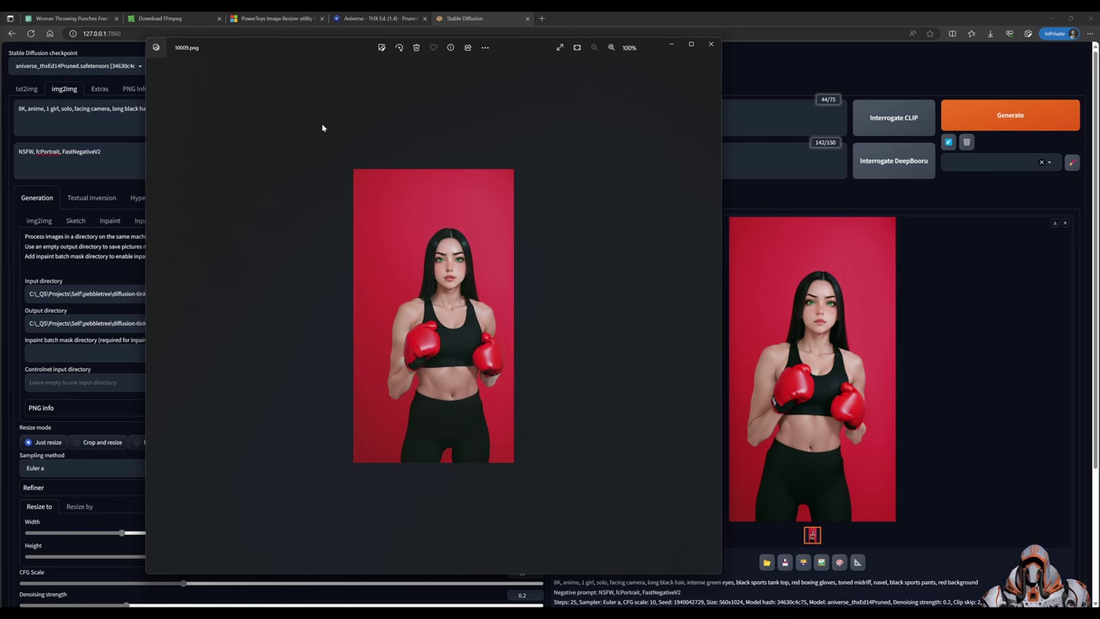
{"action": "key", "text": "Right"}
{"action": "key", "text": "Right"}
{"action": "key", "text": "Right"}
{"action": "key", "text": "Right"}
{"action": "key", "text": "Right"}
{"action": "key", "text": "Right"}
{"action": "key", "text": "Right"}
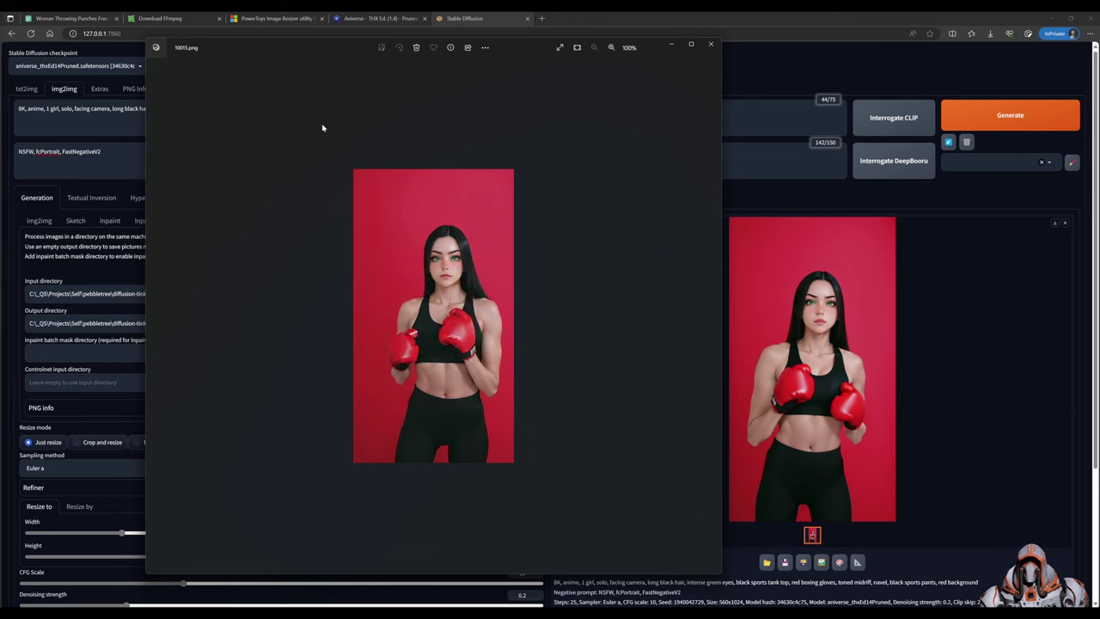
{"action": "key", "text": "Right"}
{"action": "key", "text": "Right"}
{"action": "key", "text": "Right"}
{"action": "key", "text": "Right"}
{"action": "key", "text": "Right"}
{"action": "key", "text": "Right"}
{"action": "key", "text": "Right"}
{"action": "key", "text": "Right"}
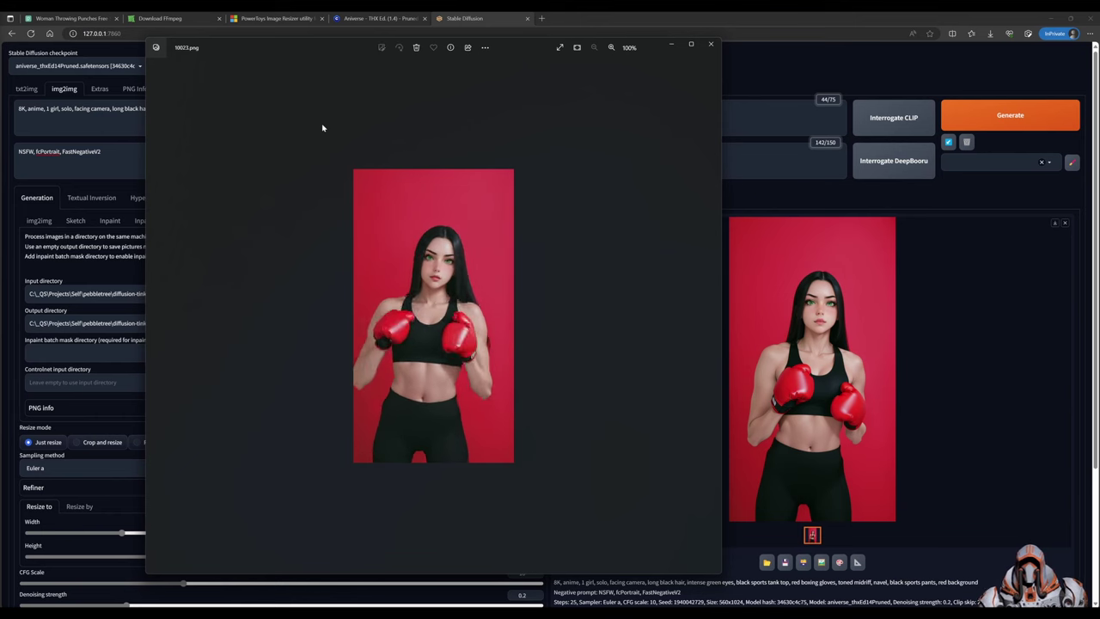
{"action": "key", "text": "Right"}
{"action": "key", "text": "Right"}
{"action": "key", "text": "Right"}
{"action": "key", "text": "Right"}
{"action": "key", "text": "Right"}
{"action": "key", "text": "Right"}
{"action": "key", "text": "Right"}
{"action": "key", "text": "Right"}
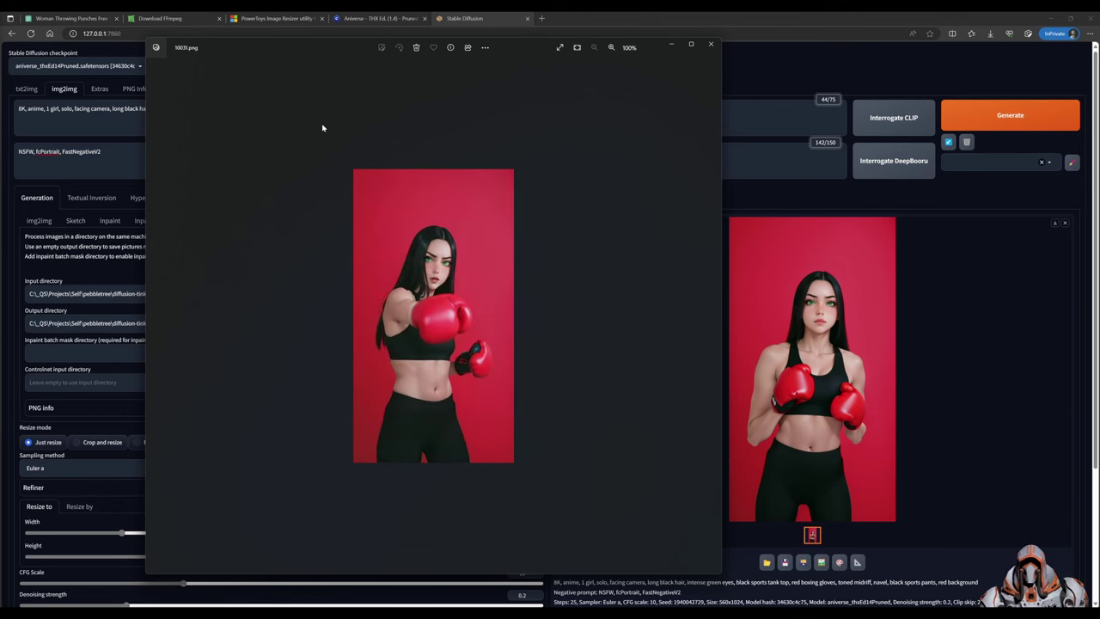
{"action": "key", "text": "Right"}
{"action": "key", "text": "Right"}
{"action": "key", "text": "Right"}
{"action": "key", "text": "Right"}
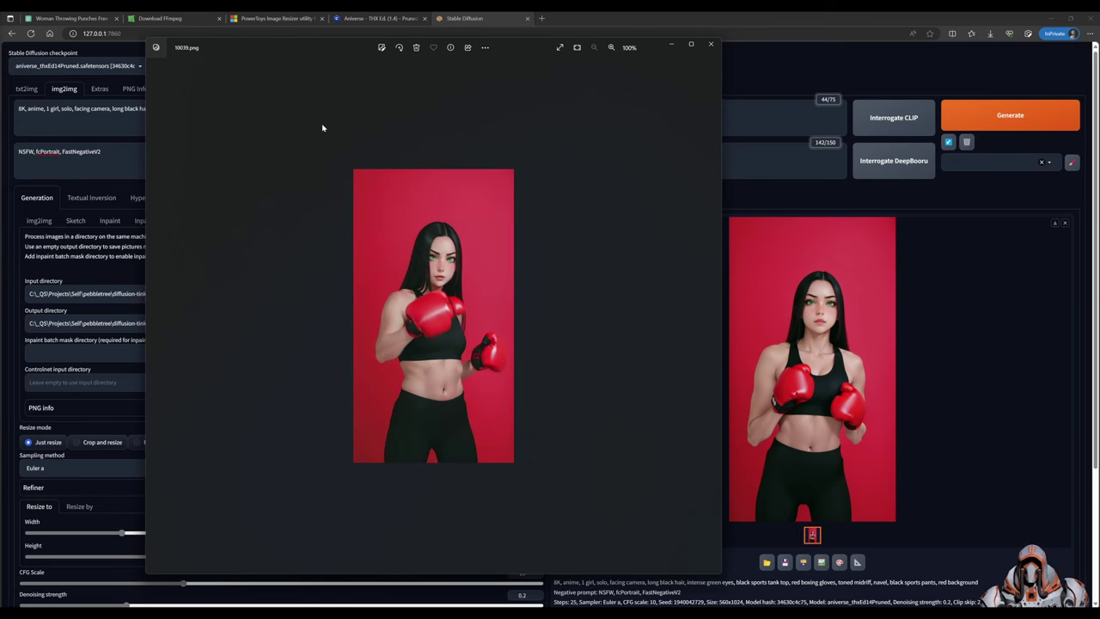
{"action": "key", "text": "Right"}
{"action": "key", "text": "Right"}
{"action": "key", "text": "Right"}
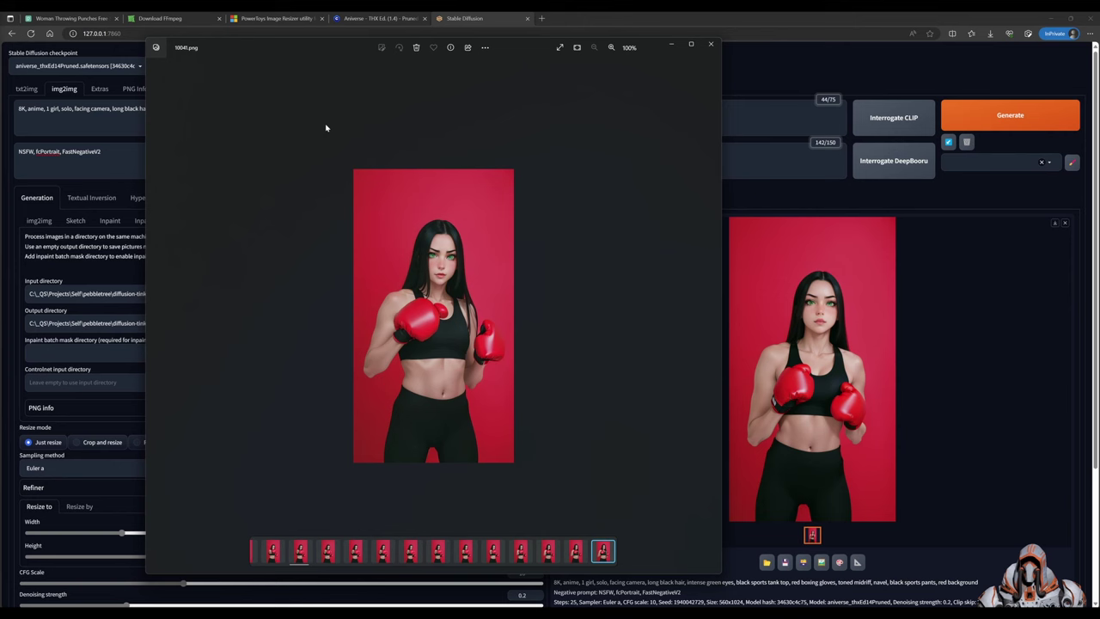
{"action": "key", "text": "Right"}
{"action": "key", "text": "Right"}
{"action": "key", "text": "Right"}
{"action": "key", "text": "Right"}
{"action": "key", "text": "Right"}
{"action": "key", "text": "Right"}
{"action": "key", "text": "Right"}
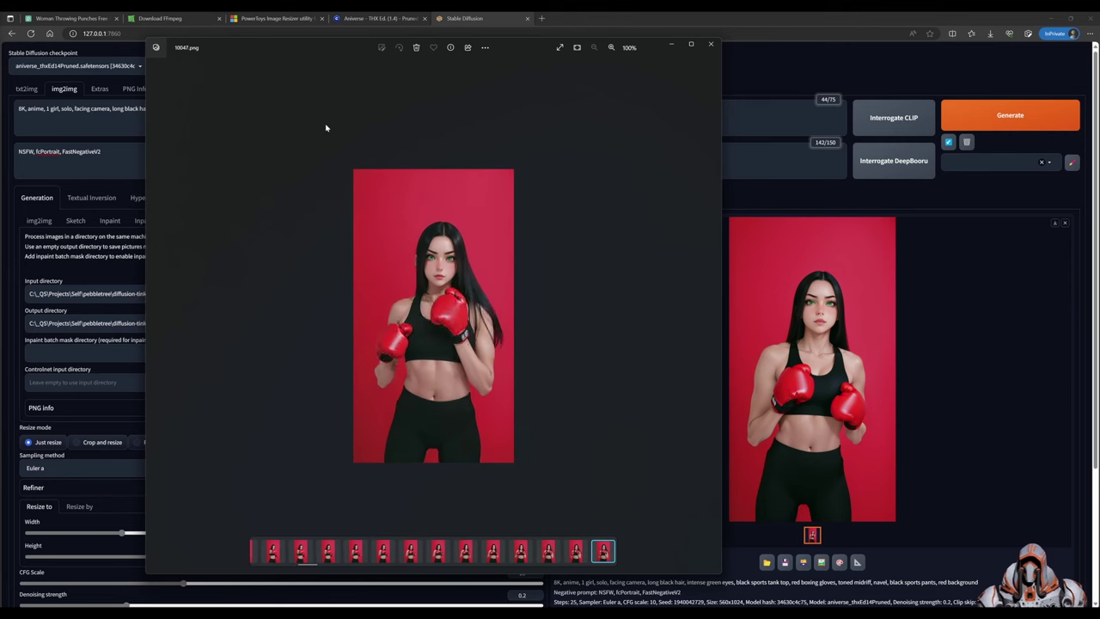
{"action": "key", "text": "Right"}
{"action": "key", "text": "Right"}
{"action": "key", "text": "Right"}
{"action": "key", "text": "Right"}
{"action": "key", "text": "Right"}
{"action": "key", "text": "Right"}
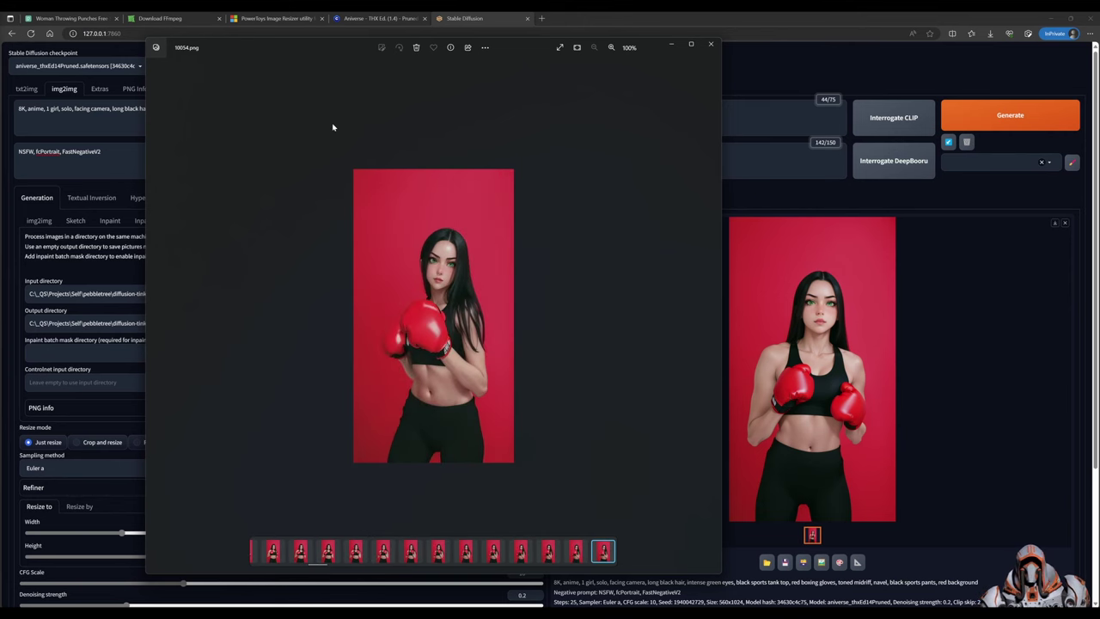
{"action": "left_click", "coordinate": [711, 44]}
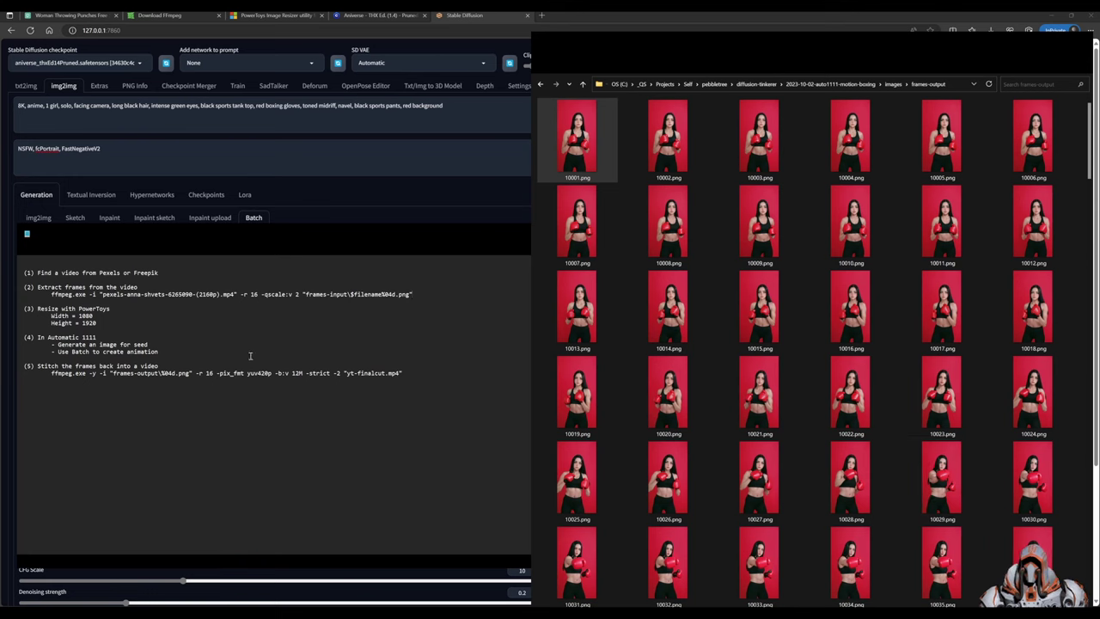
Highlight step (5)'s ffmpeg command joining frames-output PNGs at -r 16 into yt-finalcut.mp4
{"action": "left_click_drag", "start_coordinate": [50, 372], "coordinate": [410, 374]}
{"action": "left_click", "coordinate": [420, 372]}
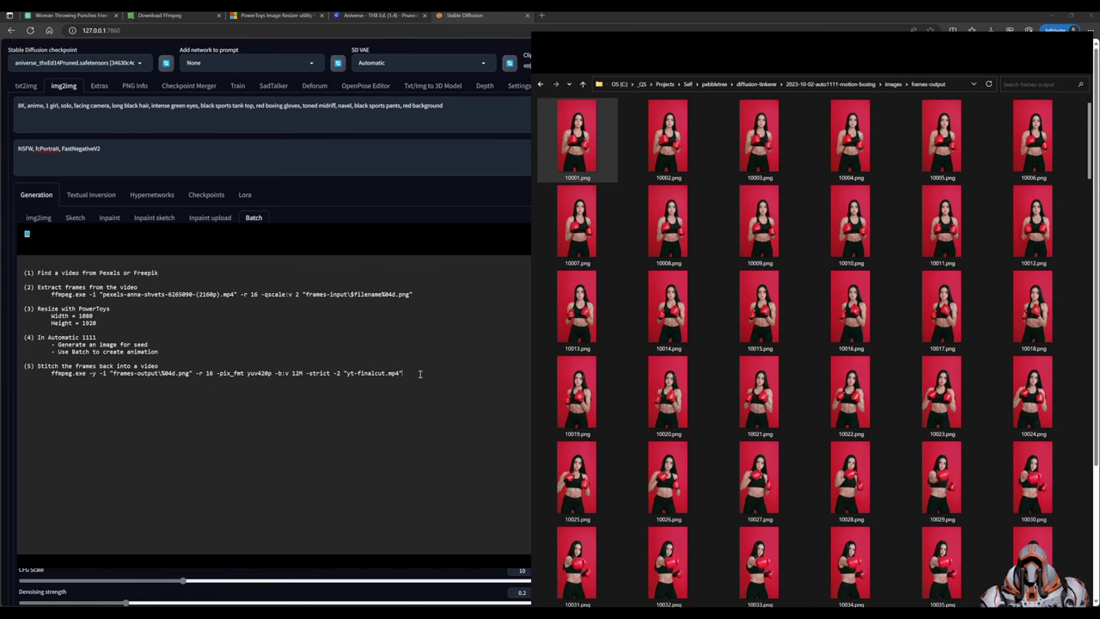